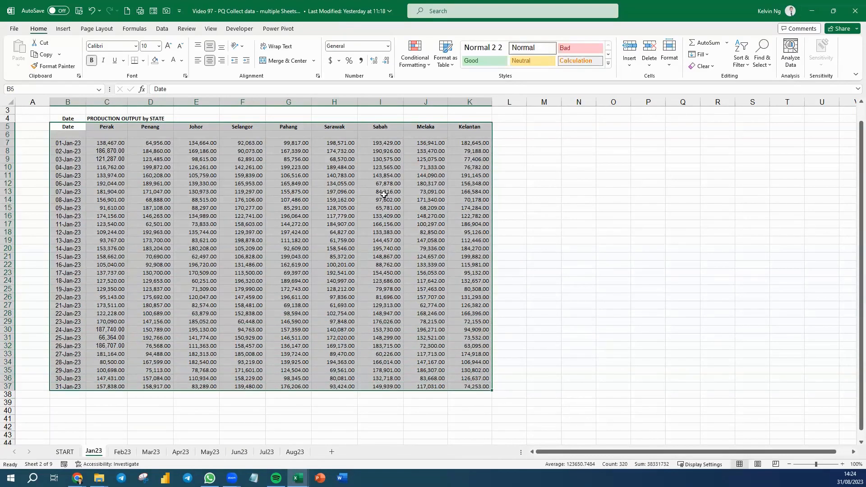
Step: Convert the selected range B5:K37 on the Jan23 sheet into a table with headers
{"action": "left_click", "coordinate": [62, 29]}
{"action": "left_click", "coordinate": [85, 57]}
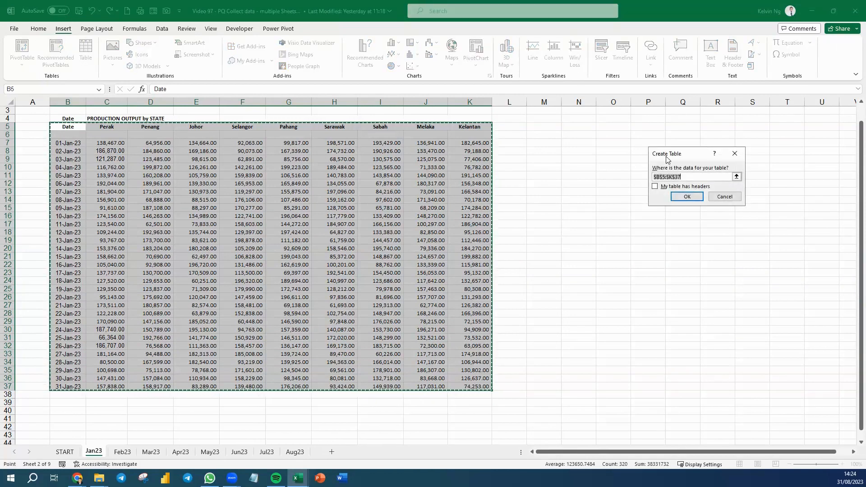
{"action": "left_click_drag", "start_coordinate": [666, 156], "coordinate": [250, 175]}
{"action": "left_click", "coordinate": [238, 205]}
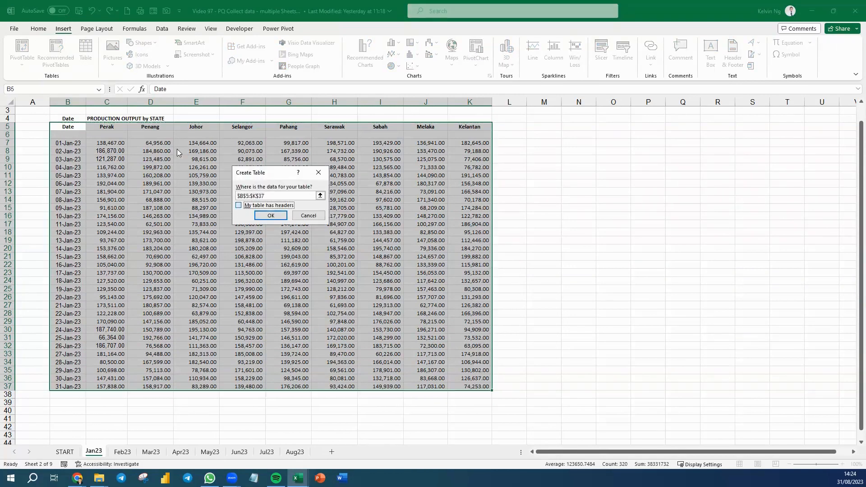
{"action": "left_click", "coordinate": [271, 216]}
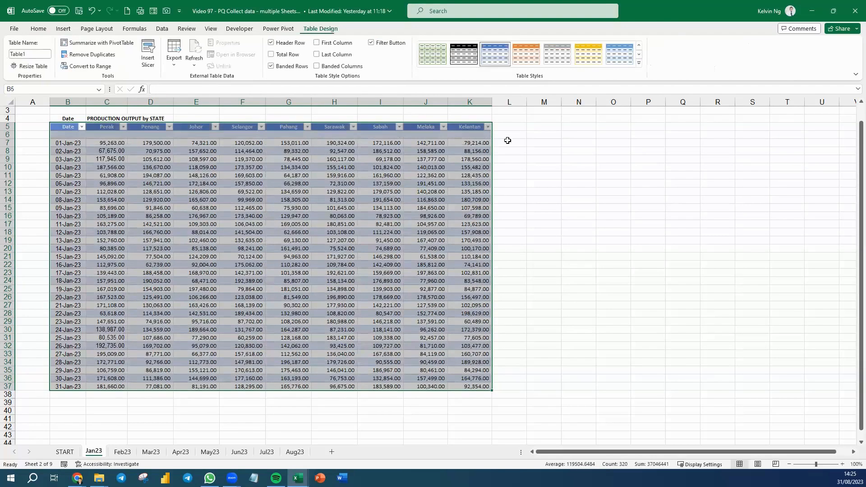
Step: Apply the plain, uncoloured light style to the January table and turn off its filter buttons
{"action": "left_click", "coordinate": [639, 64]}
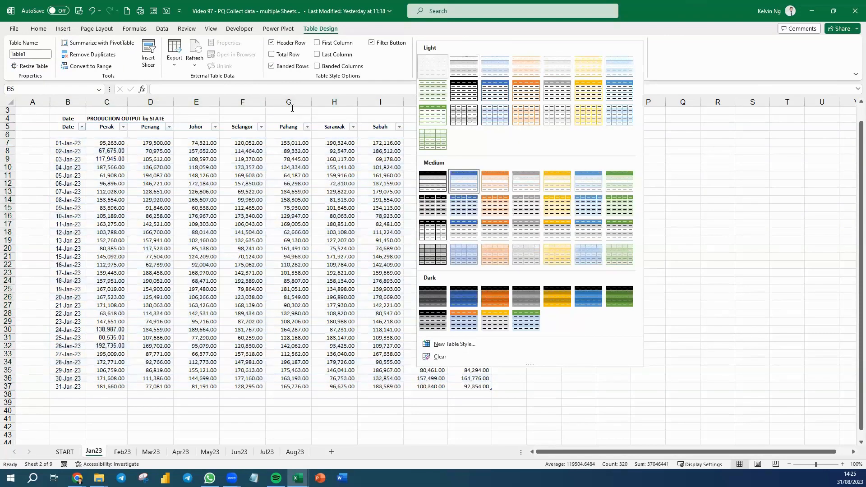
{"action": "left_click", "coordinate": [435, 65]}
{"action": "left_click", "coordinate": [371, 42]}
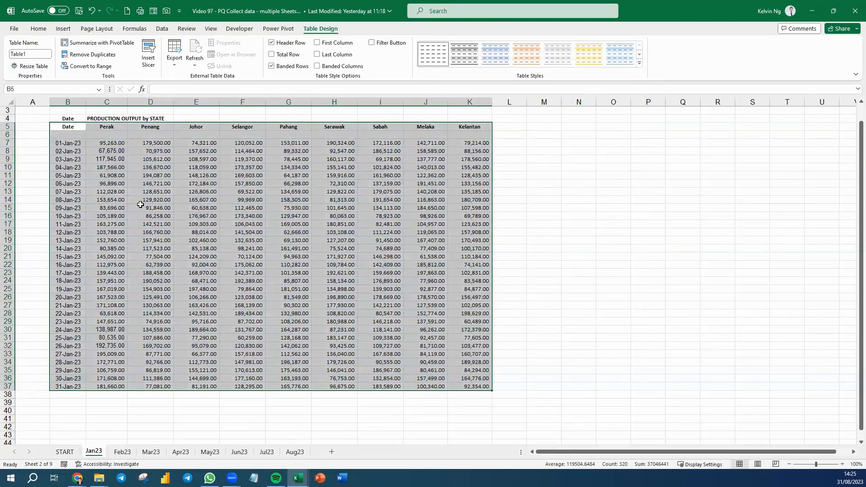
Step: Name the January table Jan_23
{"action": "left_click", "coordinate": [27, 52]}
{"action": "key", "text": "BackSpace"}
{"action": "key", "text": "Return"}
Step: Review the monthly production tables on the Feb23 through Aug23 sheets
{"action": "left_click", "coordinate": [123, 452]}
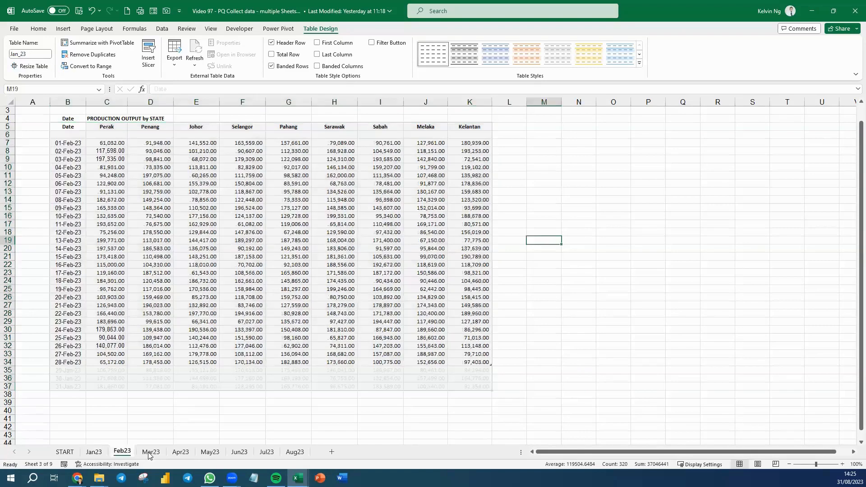
{"action": "key", "text": "ctrl+Page_Down"}
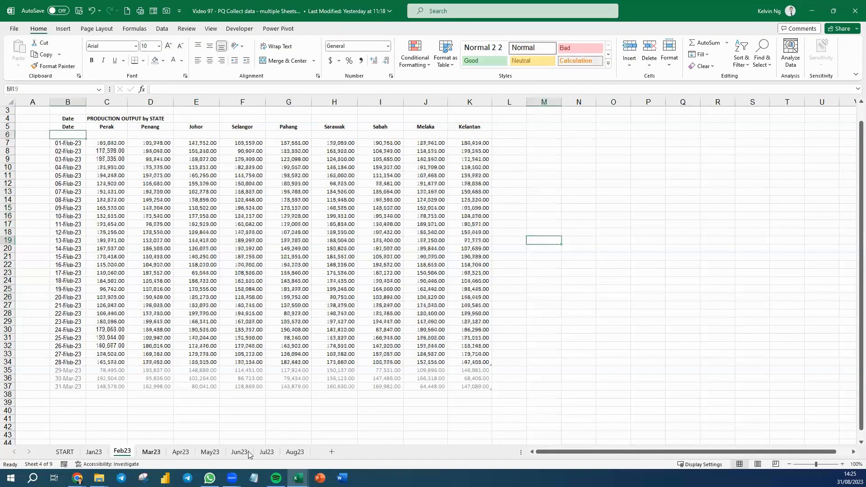
{"action": "key", "text": "ctrl+Page_Down"}
{"action": "key", "text": "ctrl+Page_Down"}
{"action": "key", "text": "ctrl+Page_Down"}
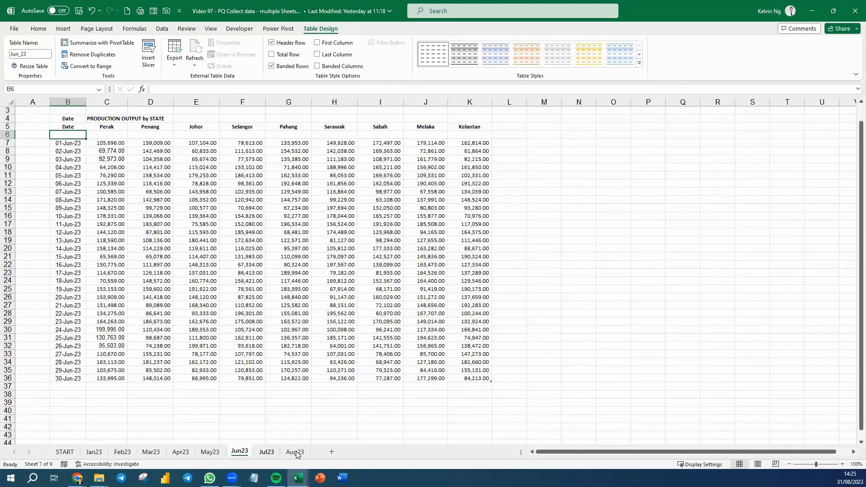
{"action": "key", "text": "ctrl+Page_Down"}
{"action": "key", "text": "ctrl+Page_Down"}
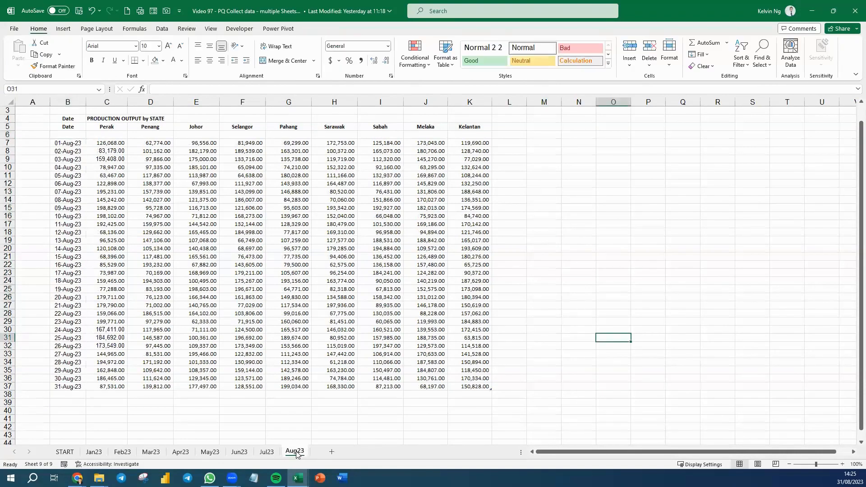
Step: Load the table on the Jan23 sheet into Power Query as a new query
{"action": "left_click", "coordinate": [95, 452]}
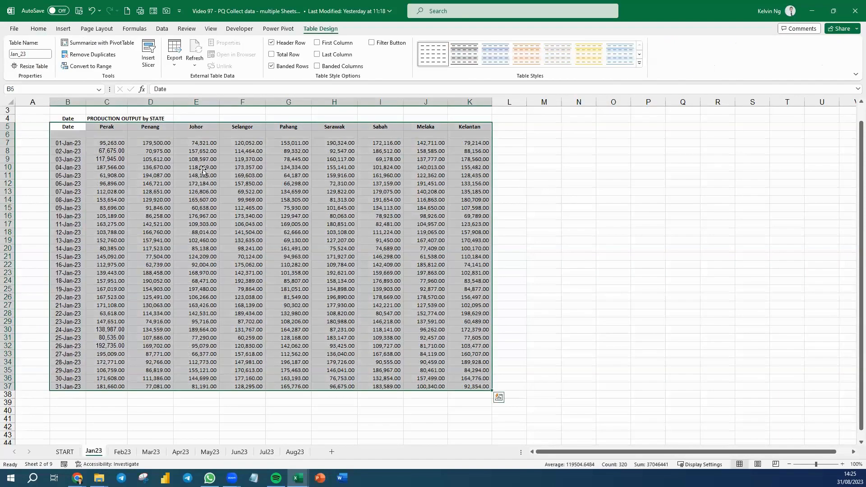
{"action": "left_click", "coordinate": [205, 167]}
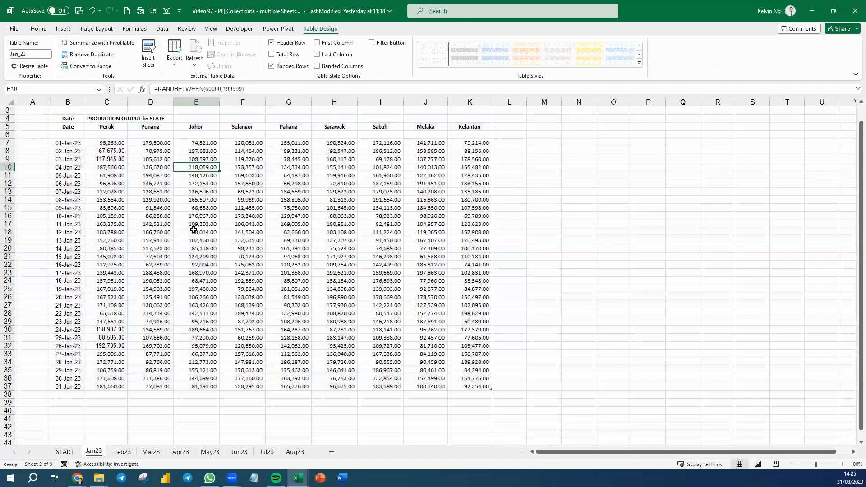
{"action": "left_click", "coordinate": [162, 30]}
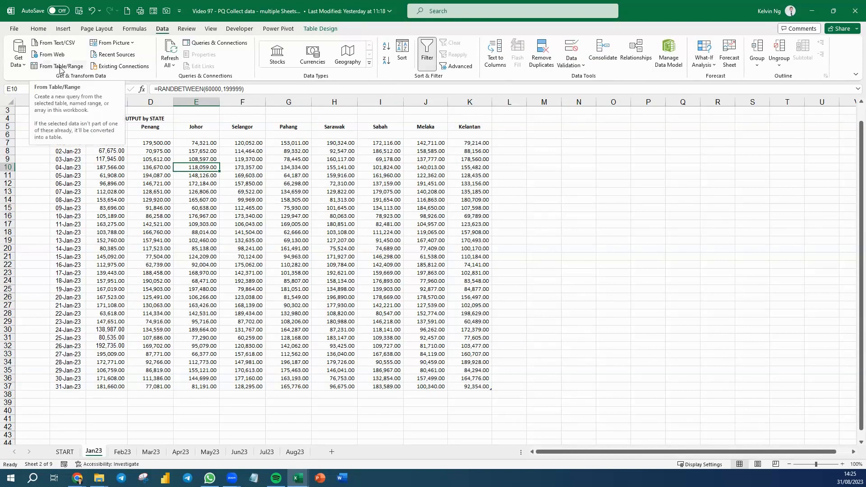
{"action": "left_click", "coordinate": [60, 67]}
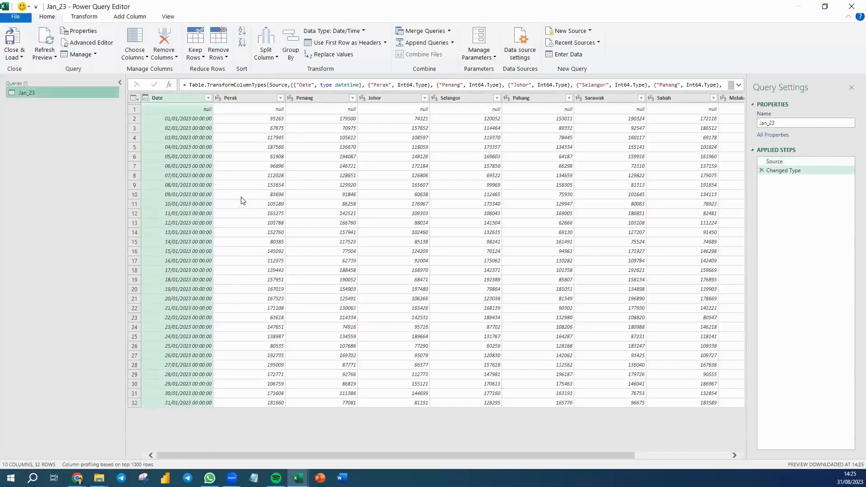
Step: Change the Date column's data type to Date, replacing the current type conversion
{"action": "left_click", "coordinate": [147, 99]}
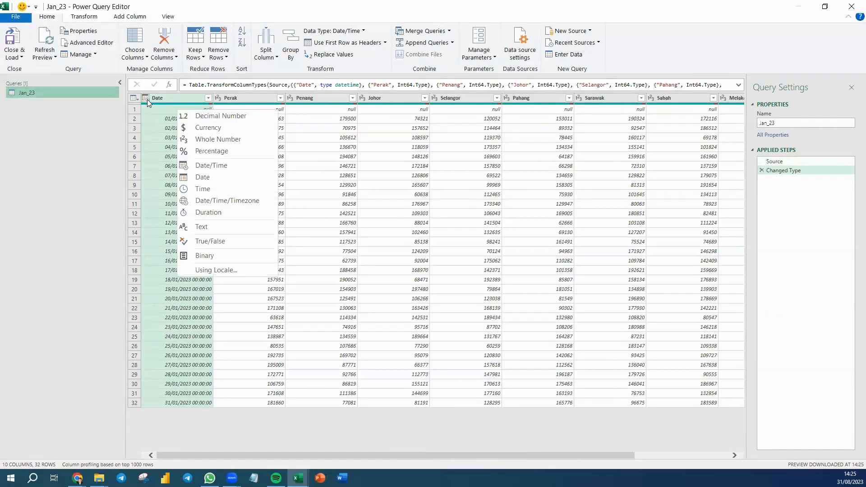
{"action": "left_click", "coordinate": [210, 178]}
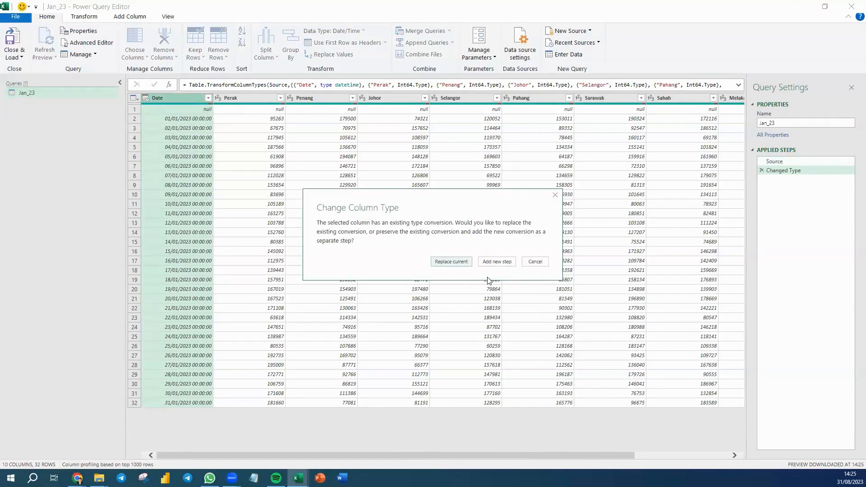
{"action": "left_click", "coordinate": [451, 262]}
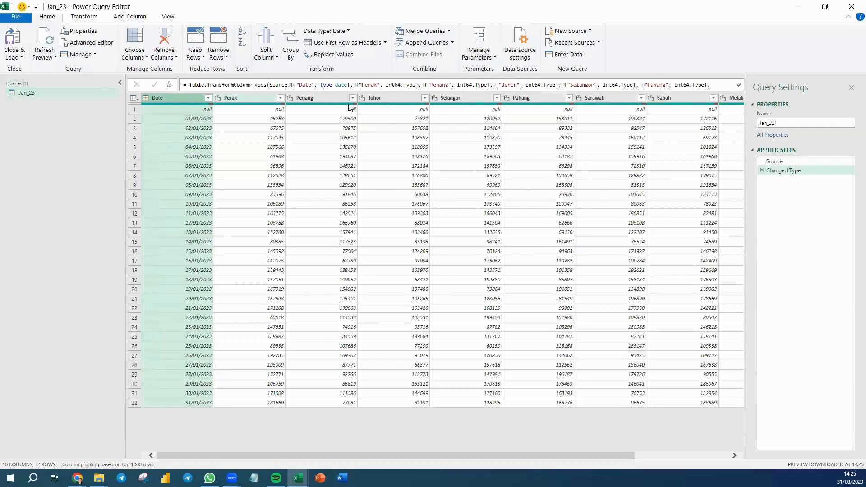
Step: Unpivot every column except Date and rename the resulting Attribute column to States
{"action": "right_click", "coordinate": [180, 99]}
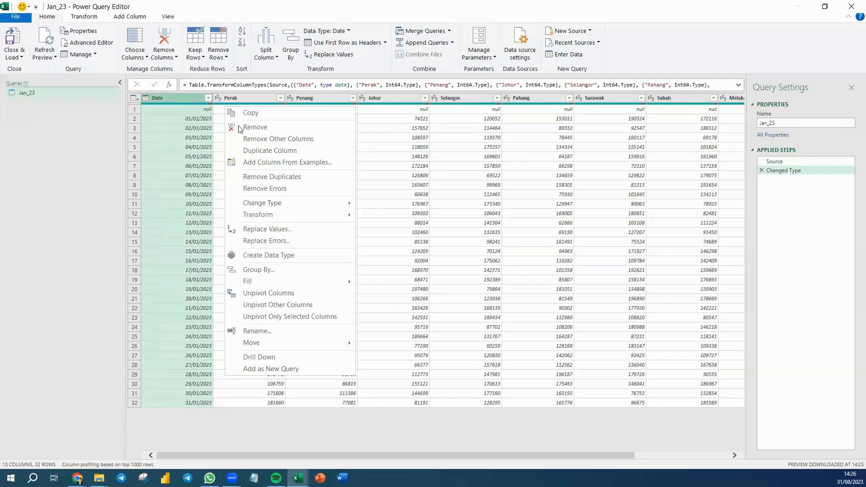
{"action": "left_click", "coordinate": [301, 308]}
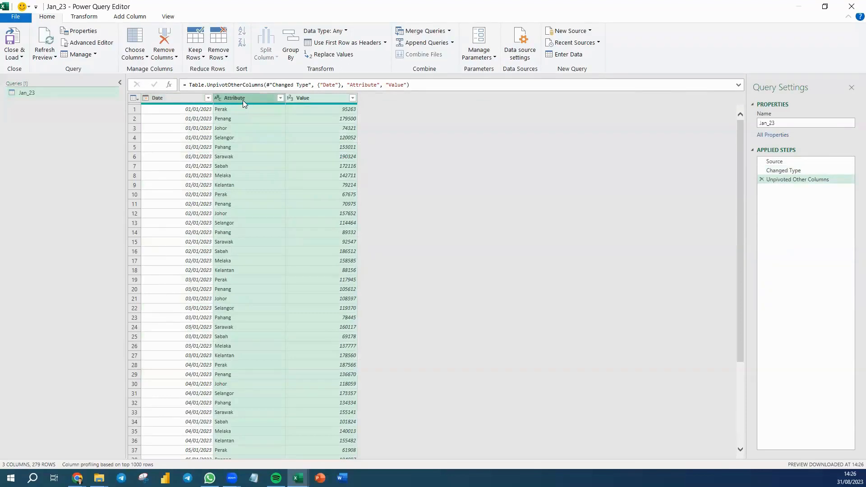
{"action": "double_click", "coordinate": [243, 100]}
{"action": "type", "text": "States"}
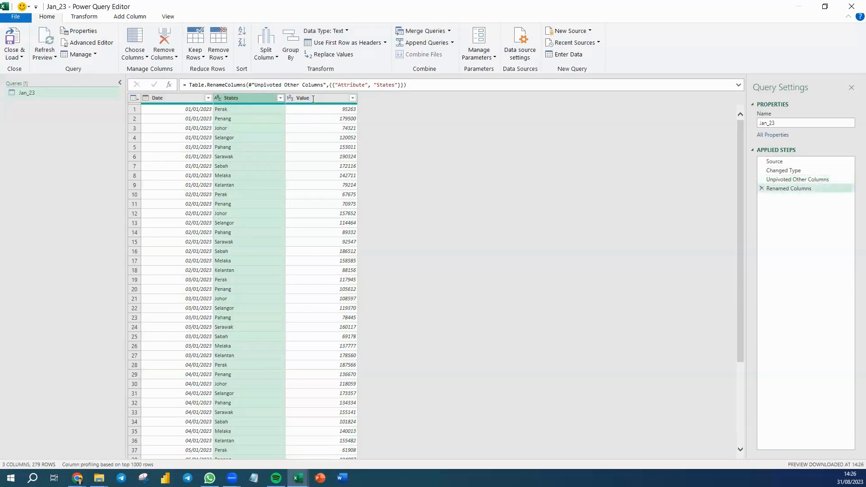
Step: Rename the Value column to Amount
{"action": "double_click", "coordinate": [313, 99]}
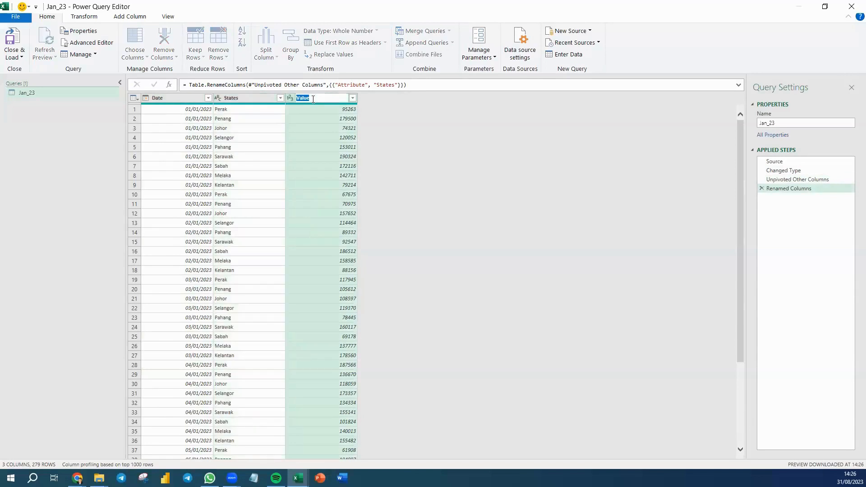
{"action": "type", "text": "V"}
{"action": "left_click", "coordinate": [289, 98]}
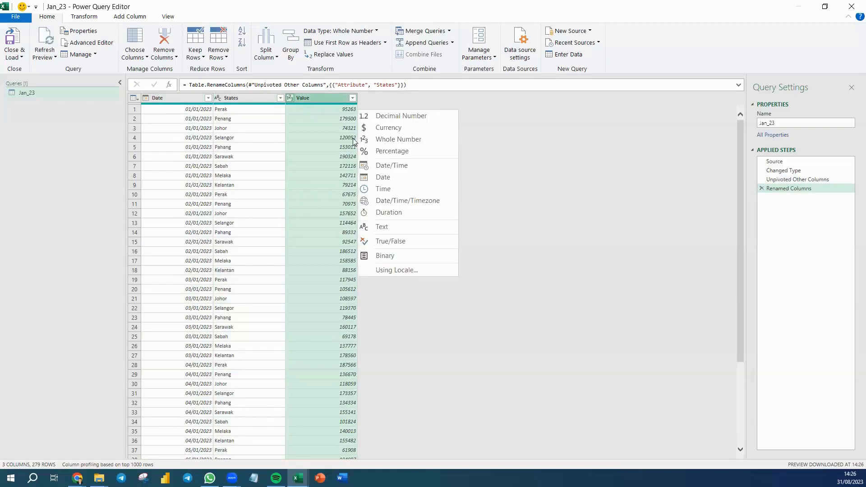
{"action": "left_click", "coordinate": [312, 98]}
{"action": "double_click", "coordinate": [312, 98]}
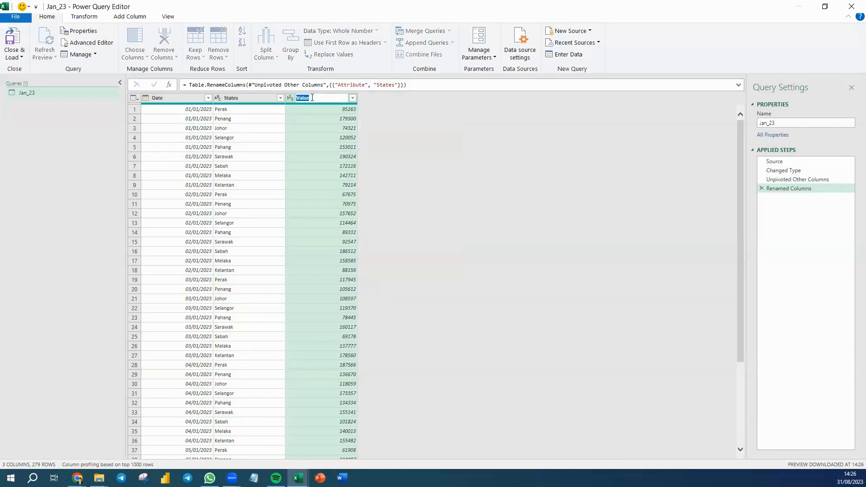
{"action": "type", "text": "Amount"}
{"action": "key", "text": "Return"}
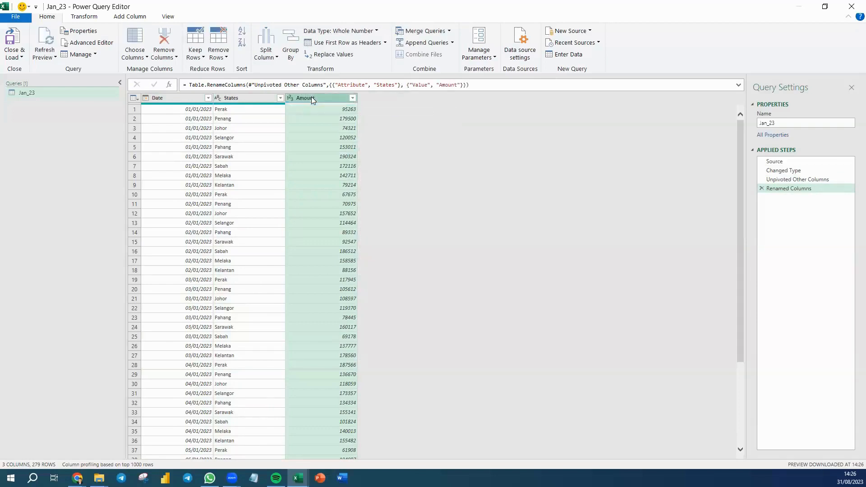
Step: Change the Amount column's data type to Currency
{"action": "left_click", "coordinate": [289, 98]}
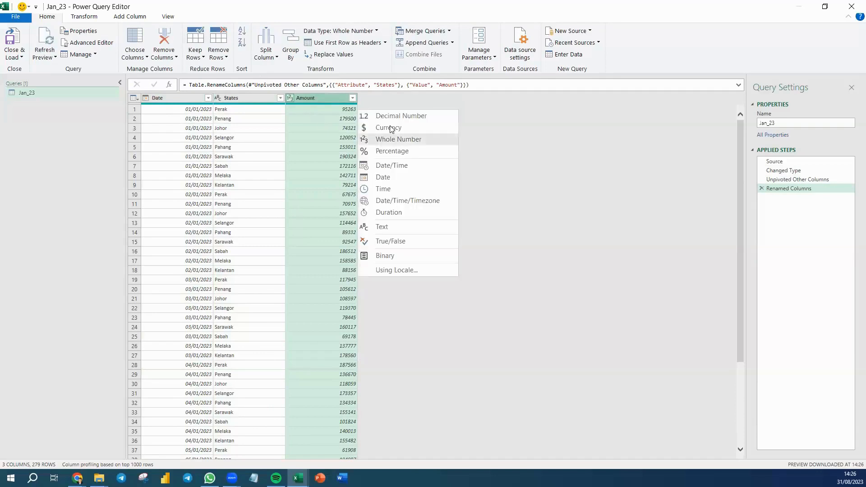
{"action": "left_click", "coordinate": [379, 128]}
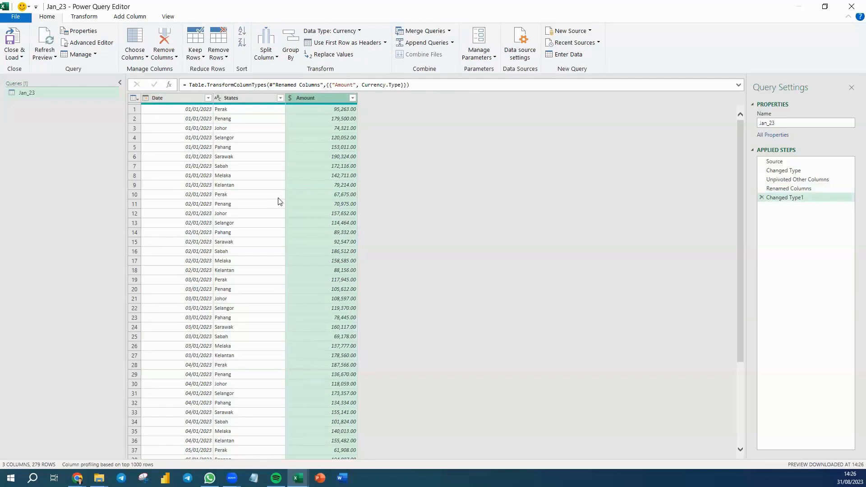
{"action": "left_click", "coordinate": [207, 155]}
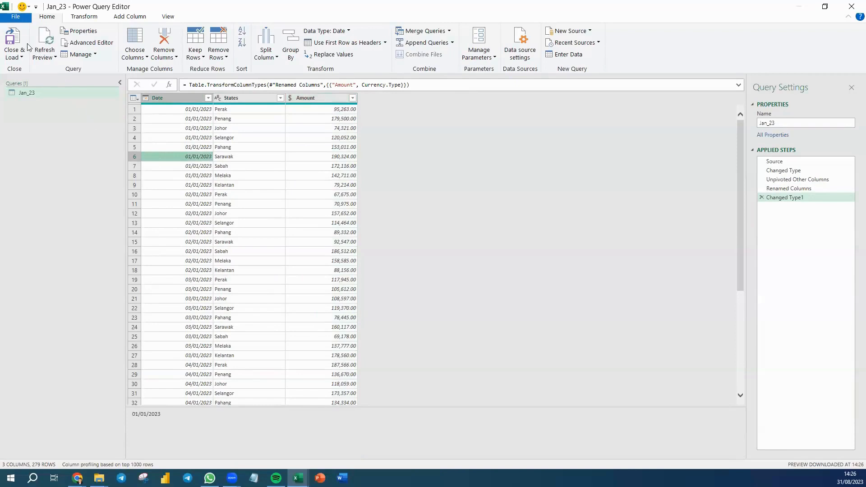
Step: Close the query editor, load Jan_23 as a connection only, and preview the saved query
{"action": "left_click", "coordinate": [21, 58]}
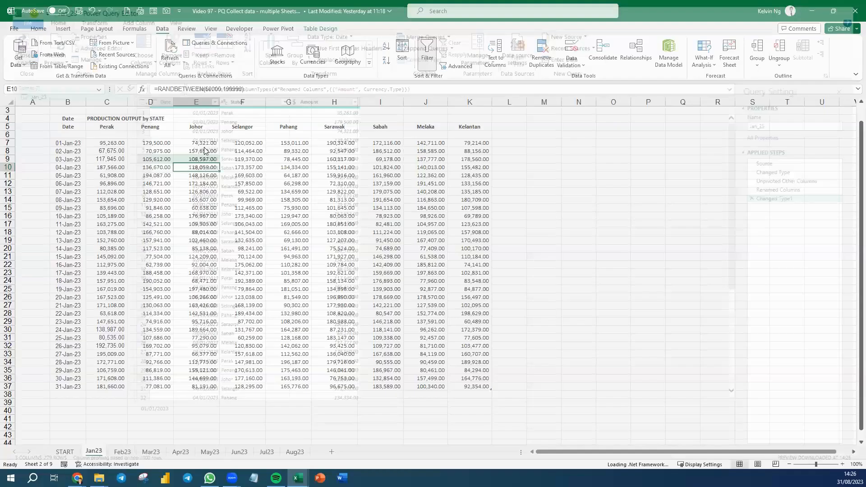
{"action": "left_click", "coordinate": [190, 136]}
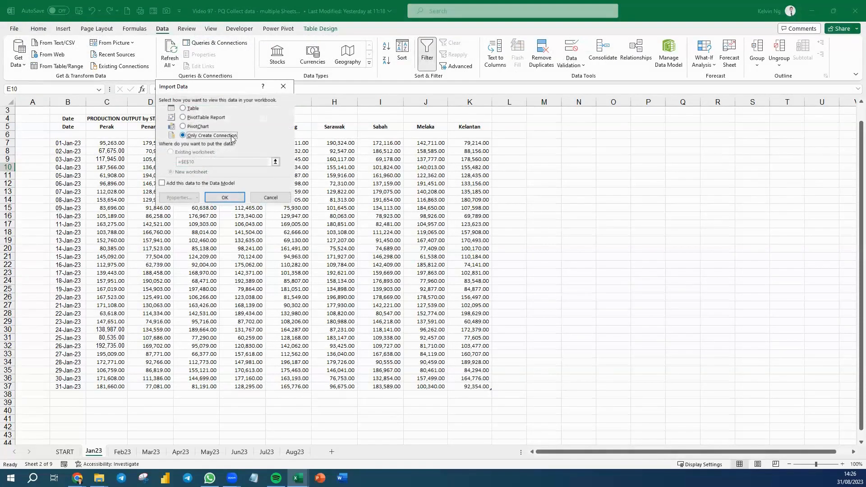
{"action": "left_click", "coordinate": [224, 197]}
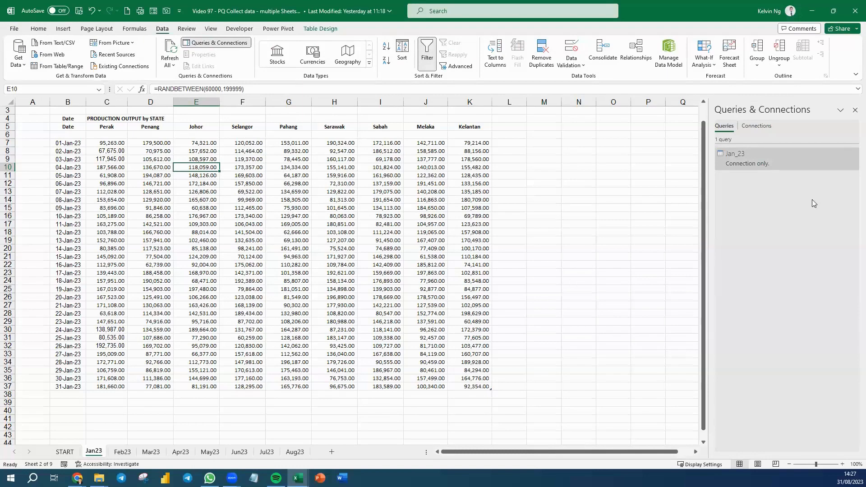
{"action": "mouse_move", "coordinate": [738, 159]}
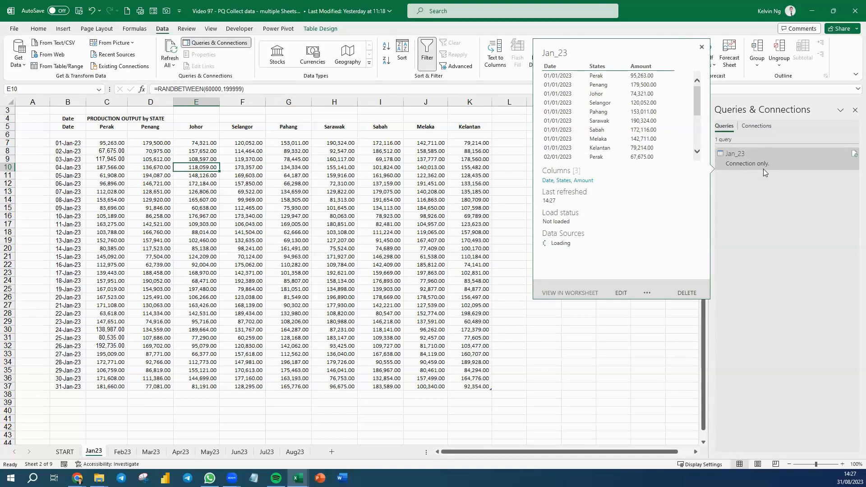
Step: Load the February table from the Feb23 sheet into Power Query as a new query
{"action": "left_click", "coordinate": [122, 451]}
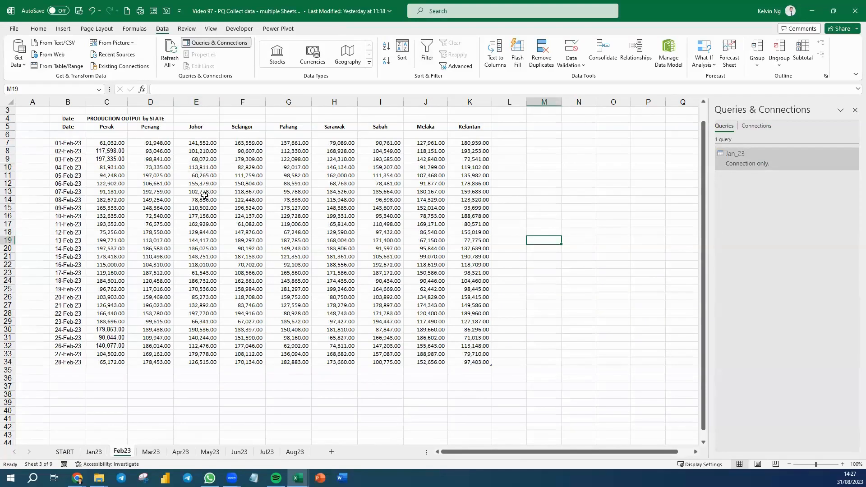
{"action": "left_click", "coordinate": [63, 66]}
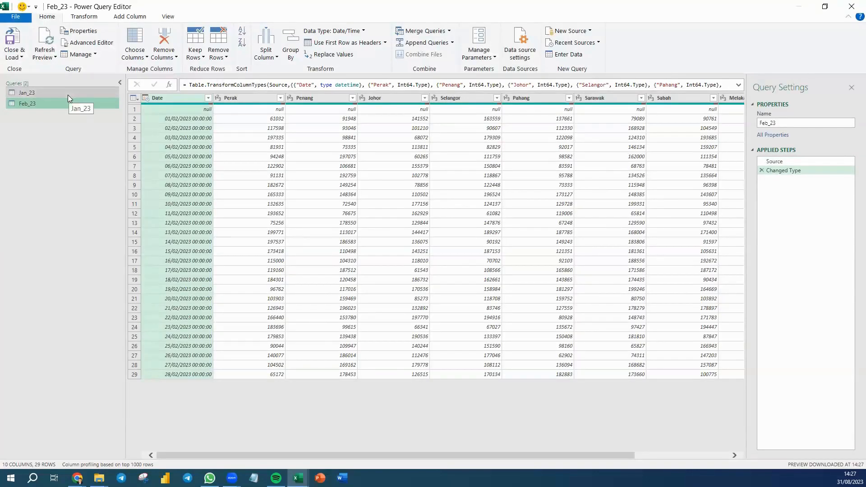
Step: Copy the complete code of the Jan_23 query from the Advanced Editor
{"action": "left_click", "coordinate": [68, 94]}
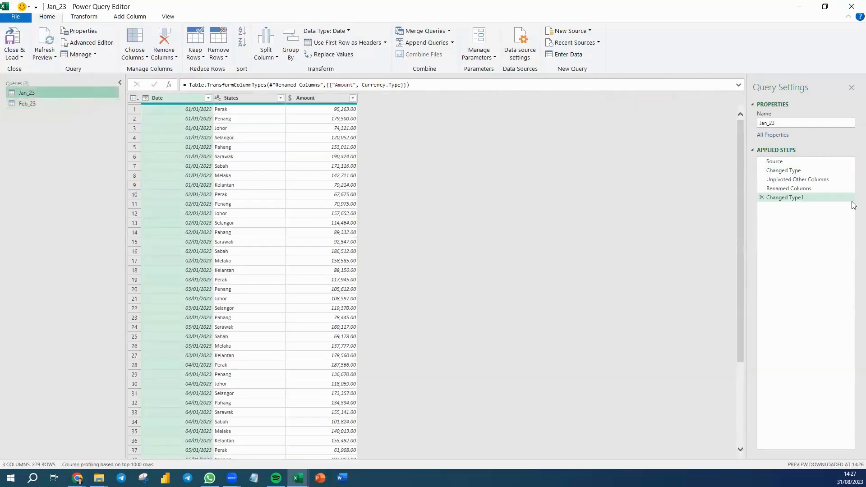
{"action": "left_click", "coordinate": [88, 46]}
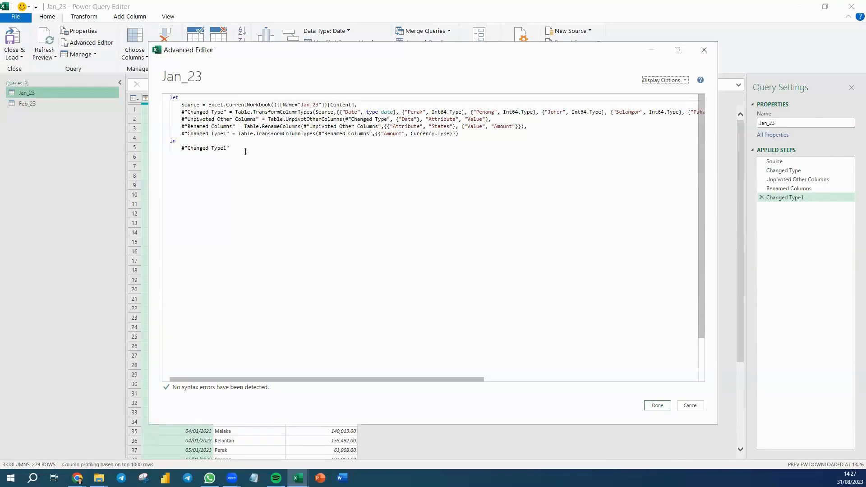
{"action": "left_click_drag", "start_coordinate": [229, 149], "coordinate": [169, 97]}
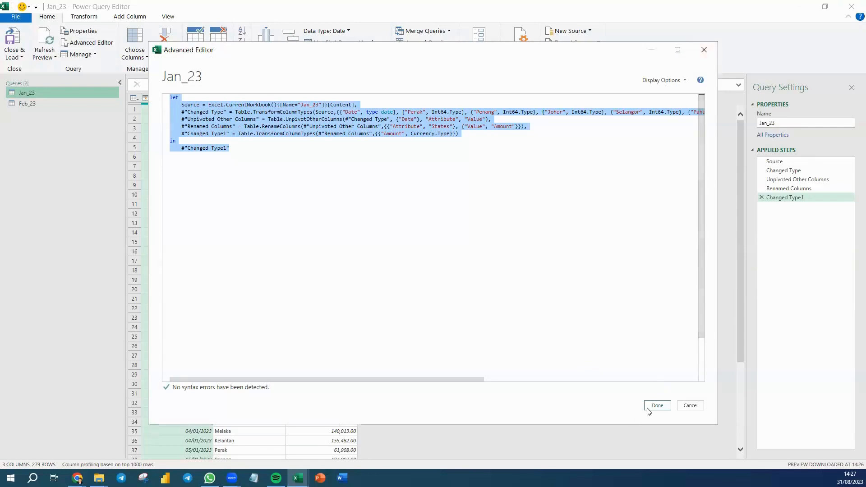
{"action": "left_click", "coordinate": [664, 405]}
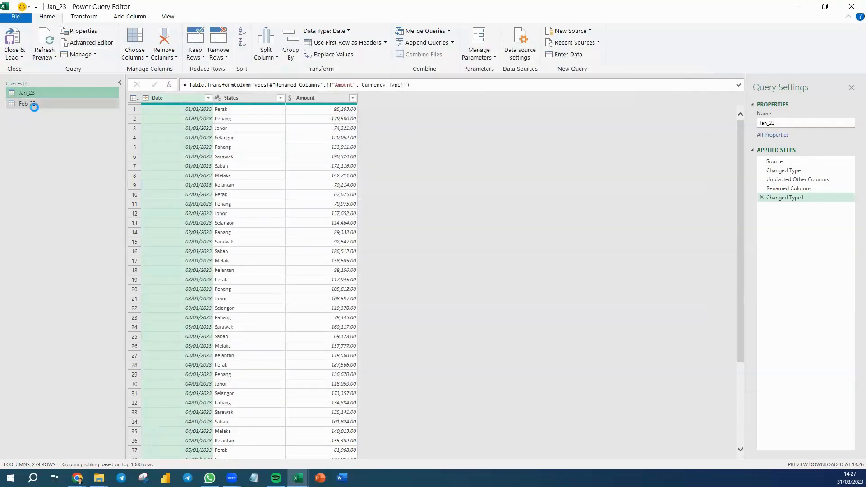
Step: Replace the Feb_23 query's code with the copied January code and set its source table name to Feb_23
{"action": "left_click", "coordinate": [31, 103]}
{"action": "left_click", "coordinate": [92, 43]}
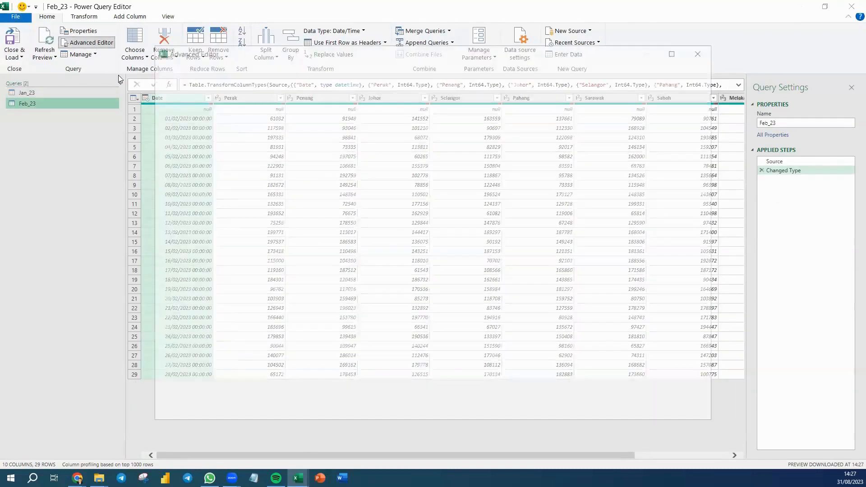
{"action": "key", "text": "ctrl+a"}
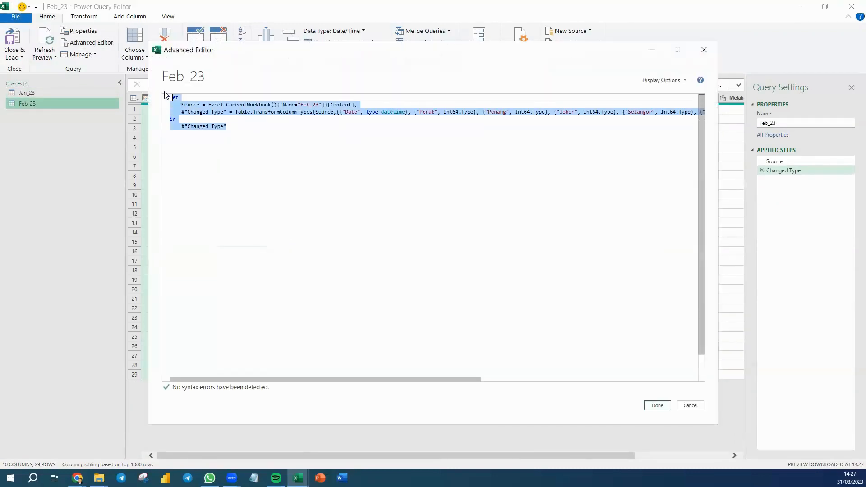
{"action": "key", "text": "ctrl+v"}
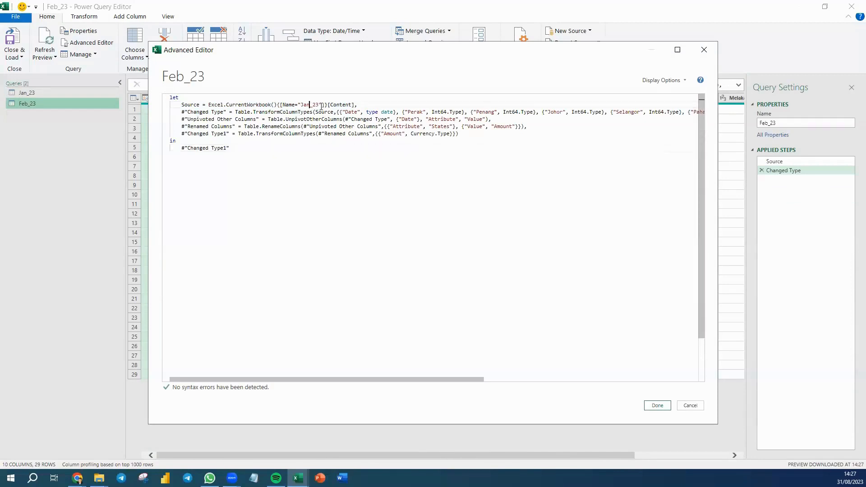
{"action": "key", "text": "BackSpace"}
{"action": "key", "text": "BackSpace"}
{"action": "key", "text": "BackSpace"}
{"action": "type", "text": "Feb"}
{"action": "left_click", "coordinate": [657, 405]}
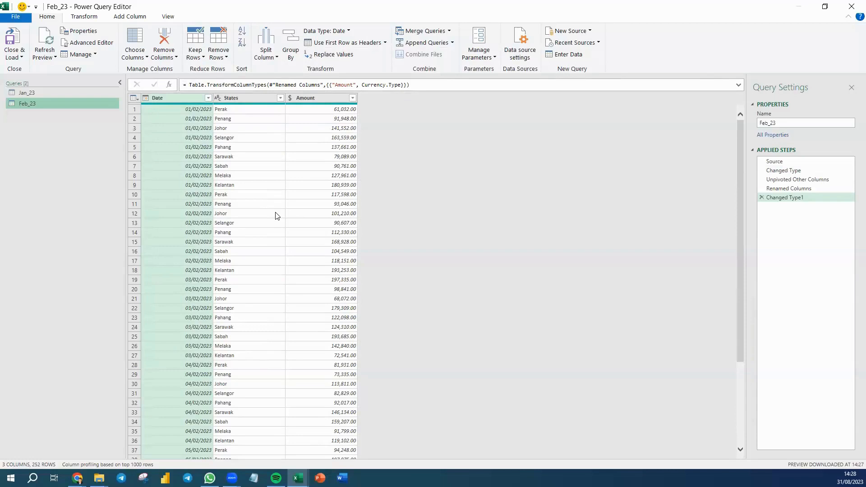
Step: Close the query editor and load Feb_23 as a connection only
{"action": "left_click", "coordinate": [14, 54]}
{"action": "left_click", "coordinate": [38, 83]}
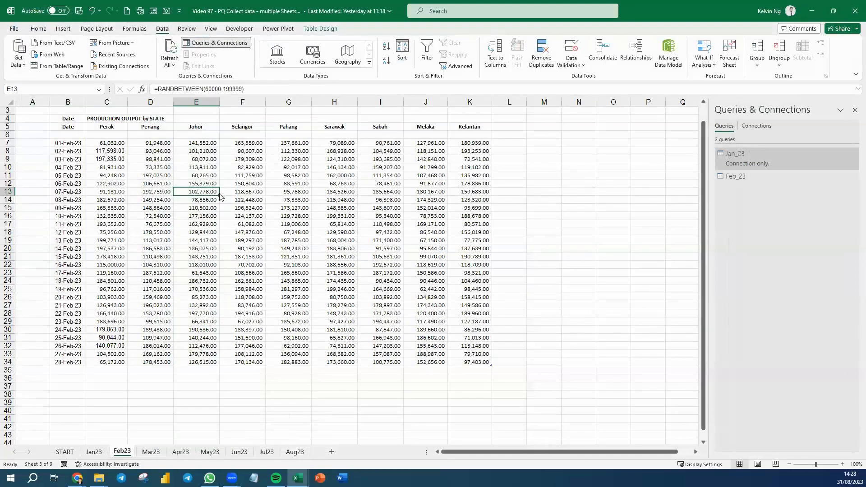
{"action": "key", "text": "Return"}
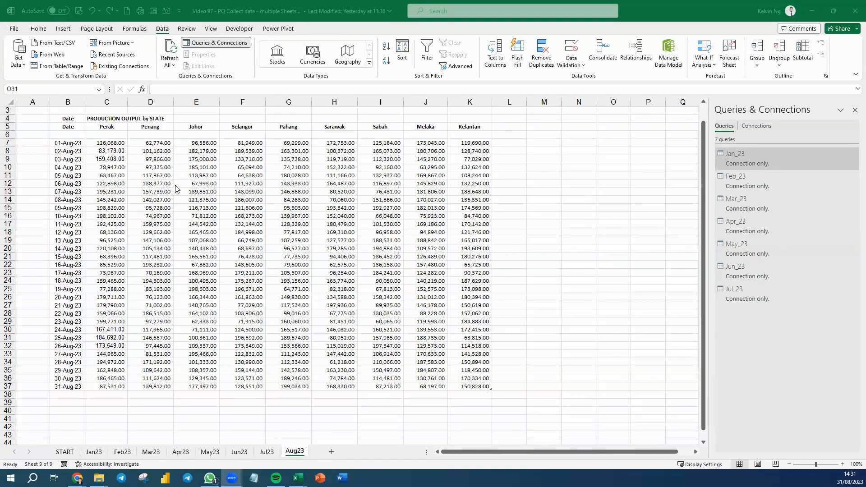
Step: Load the August table from the Aug23 sheet into Power Query as a new query
{"action": "left_click", "coordinate": [187, 183]}
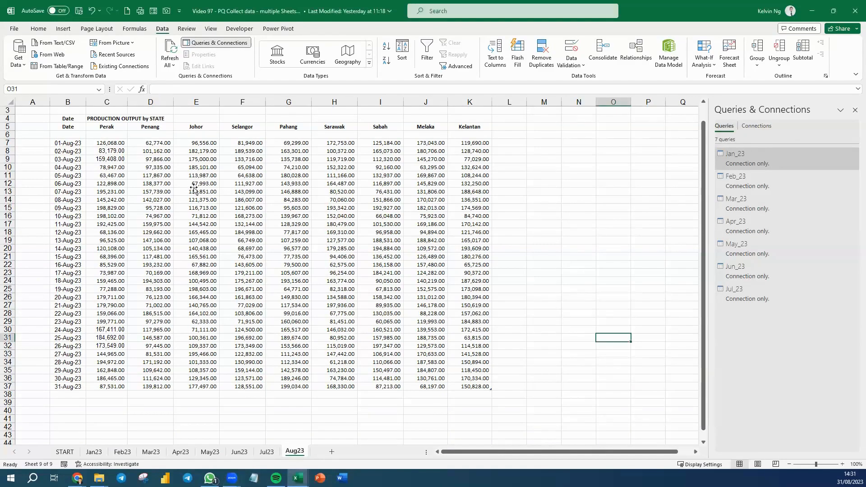
{"action": "left_click", "coordinate": [194, 185]}
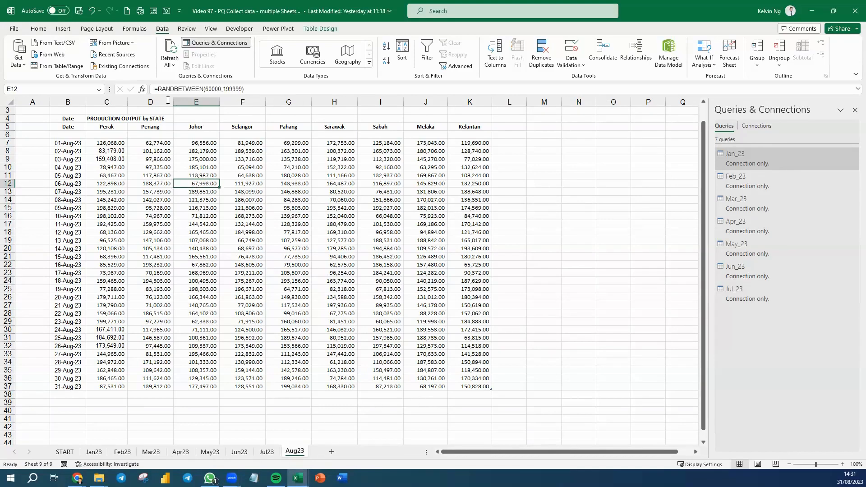
{"action": "left_click", "coordinate": [67, 67]}
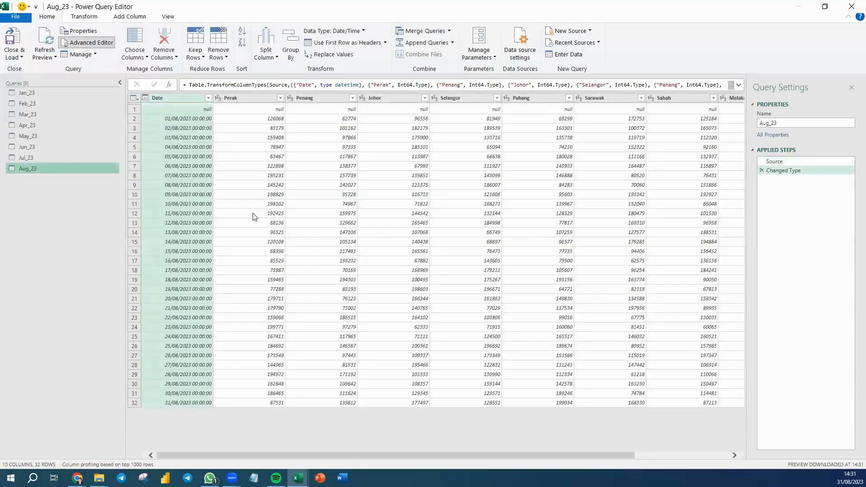
Step: Replace the Aug_23 query's code with the copied January code and set its source table name to Aug_23
{"action": "left_click", "coordinate": [85, 45]}
{"action": "key", "text": "ctrl+a"}
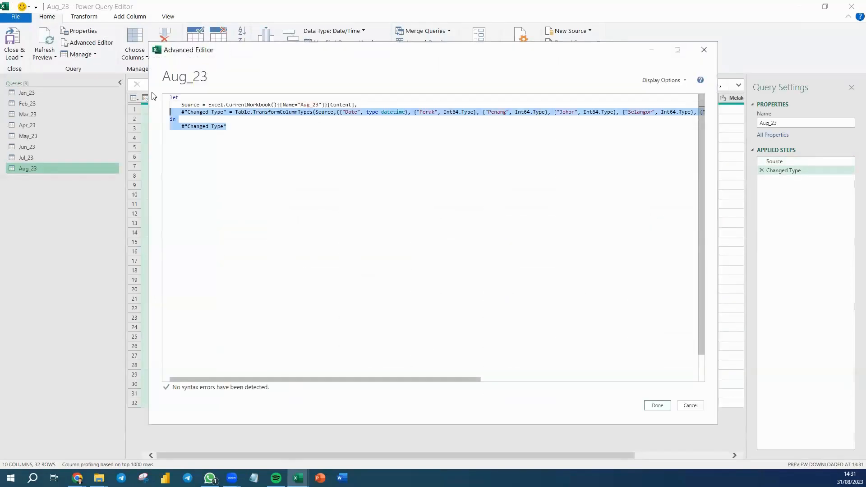
{"action": "key", "text": "ctrl+v"}
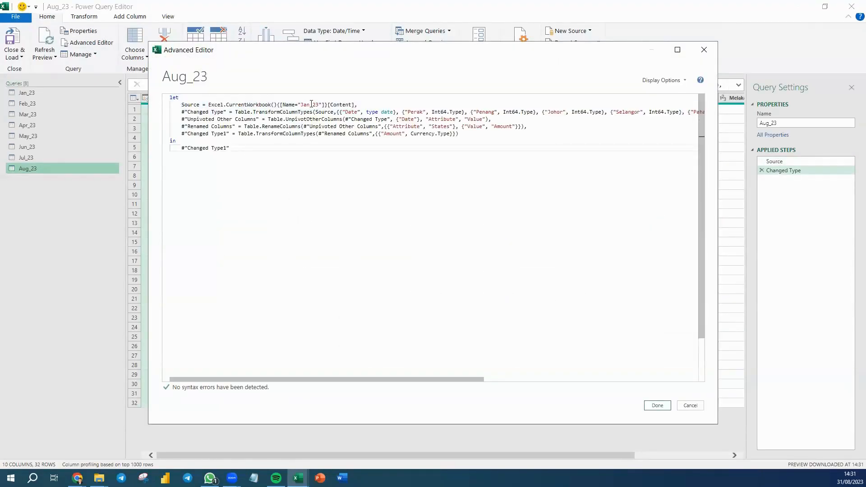
{"action": "key", "text": "BackSpace"}
{"action": "key", "text": "Delete"}
{"action": "key", "text": "BackSpace"}
{"action": "type", "text": "Aug"}
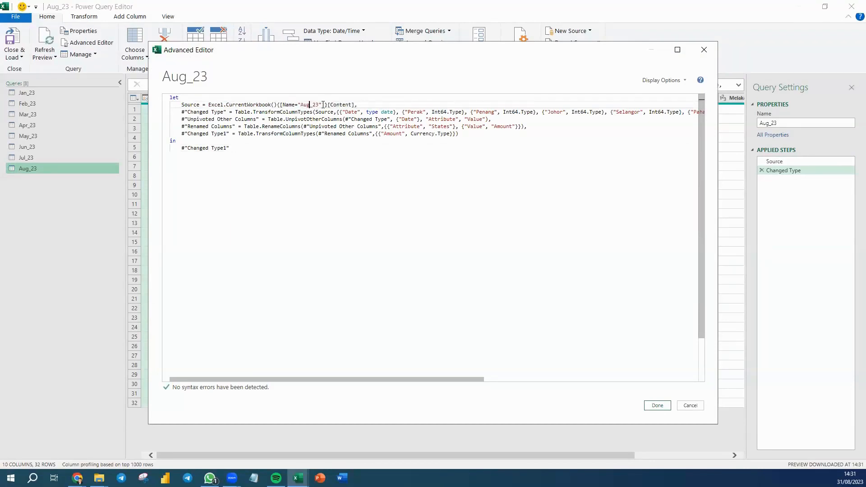
{"action": "left_click", "coordinate": [656, 405]}
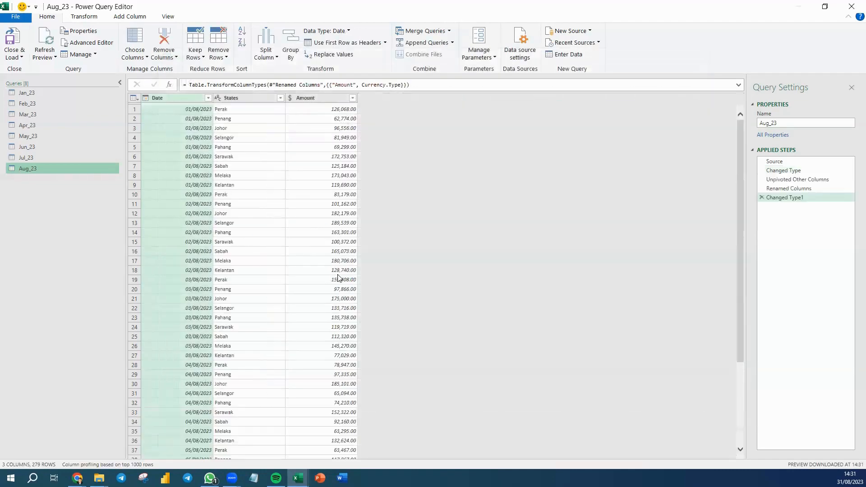
Step: Close the query editor and load Aug_23 as a connection only
{"action": "left_click", "coordinate": [15, 57]}
{"action": "left_click", "coordinate": [43, 69]}
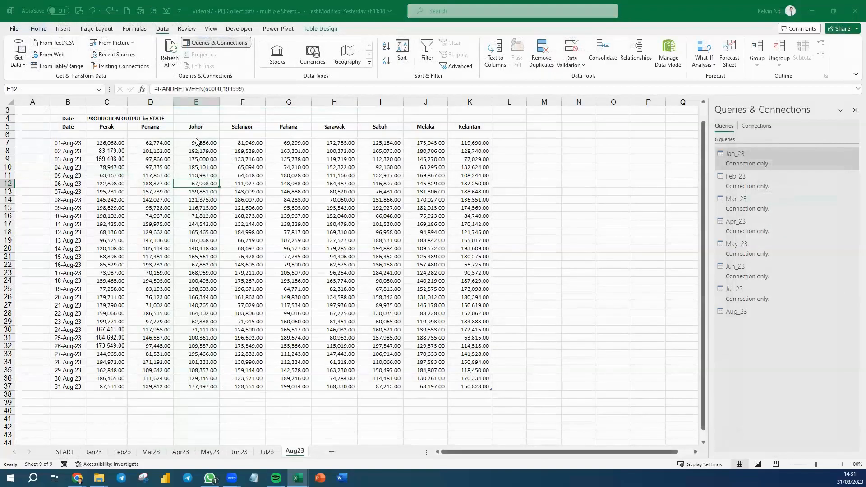
{"action": "left_click", "coordinate": [227, 197]}
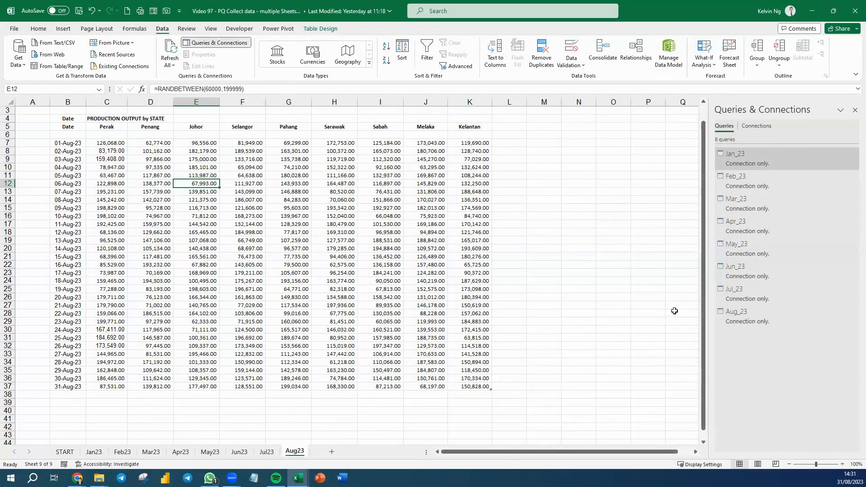
Step: Reopen Jan_23 for editing and append the eight monthly tables, Jan_23 through Aug_23, as a new query
{"action": "mouse_move", "coordinate": [749, 170]}
{"action": "right_click", "coordinate": [747, 158]}
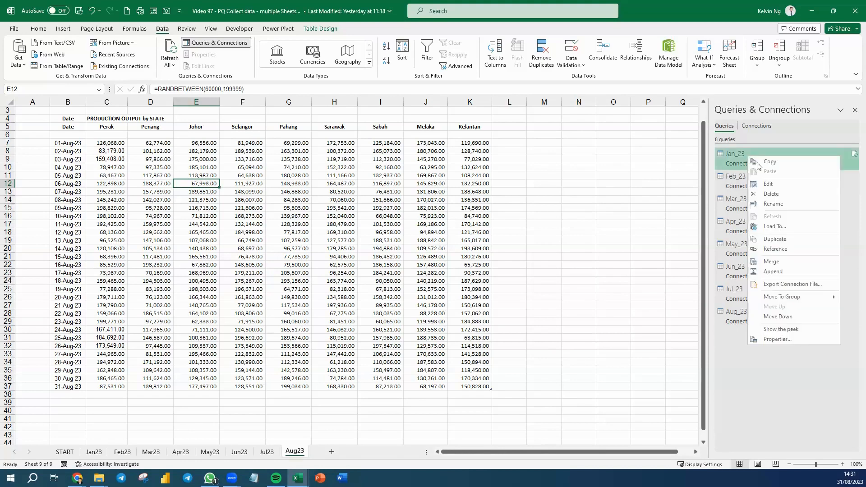
{"action": "left_click", "coordinate": [778, 188]}
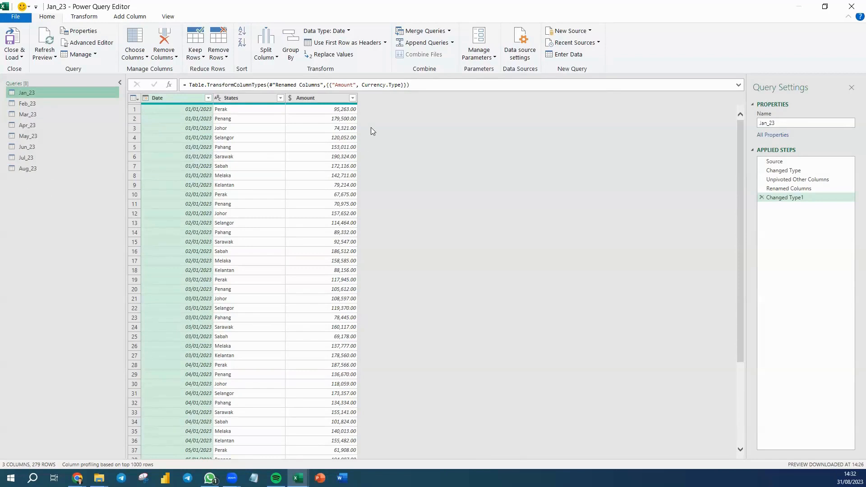
{"action": "left_click", "coordinate": [452, 43]}
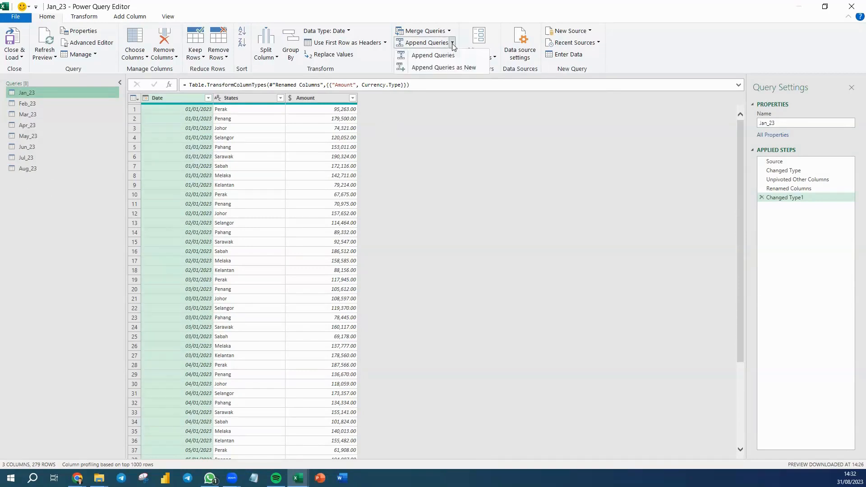
{"action": "left_click", "coordinate": [455, 69]}
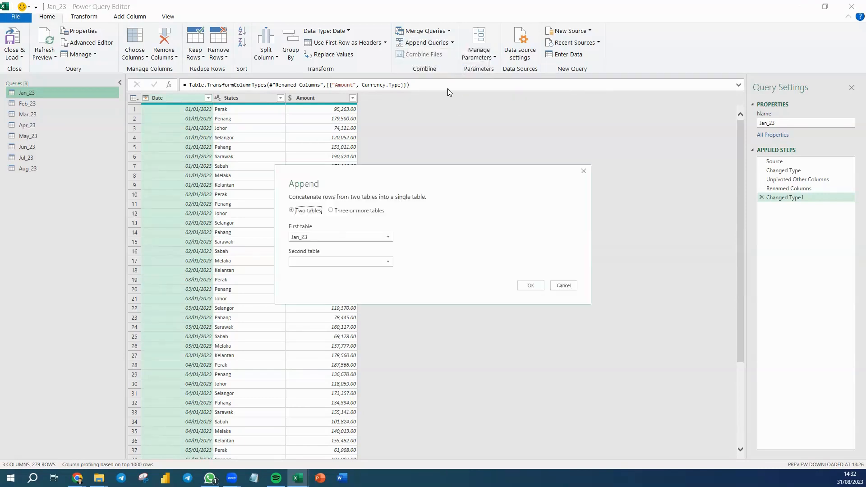
{"action": "left_click", "coordinate": [361, 213]}
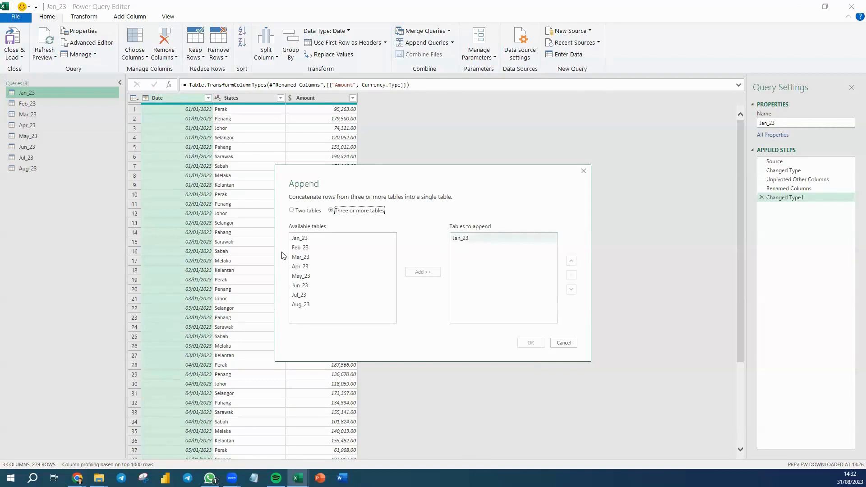
{"action": "left_click", "coordinate": [300, 247]}
{"action": "left_click", "coordinate": [301, 305], "text": "shift"}
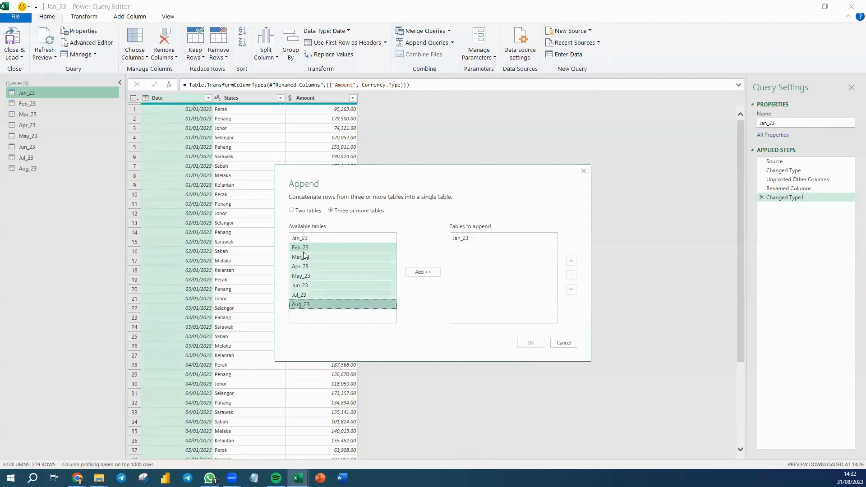
{"action": "left_click", "coordinate": [431, 273]}
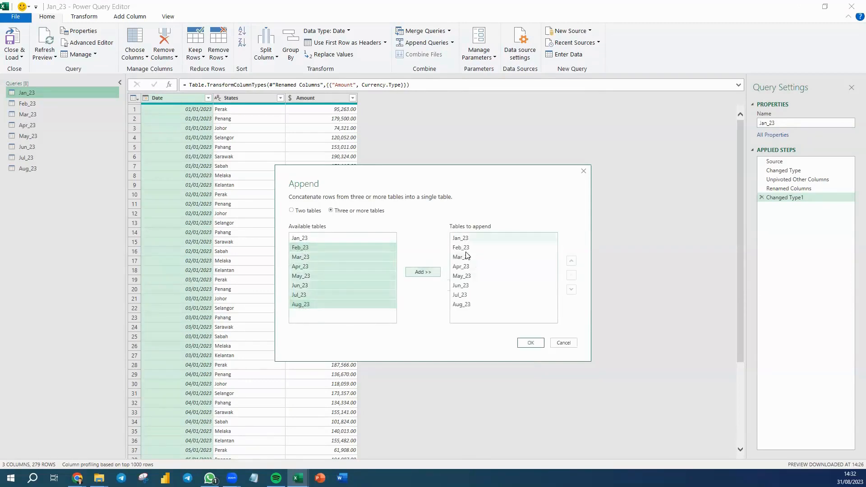
{"action": "left_click", "coordinate": [530, 343]}
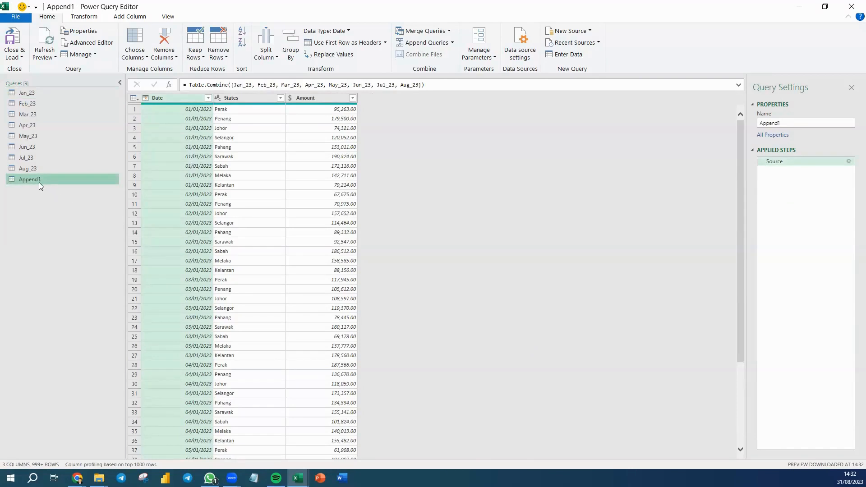
Step: Rename the appended query as Collected
{"action": "left_click", "coordinate": [778, 122]}
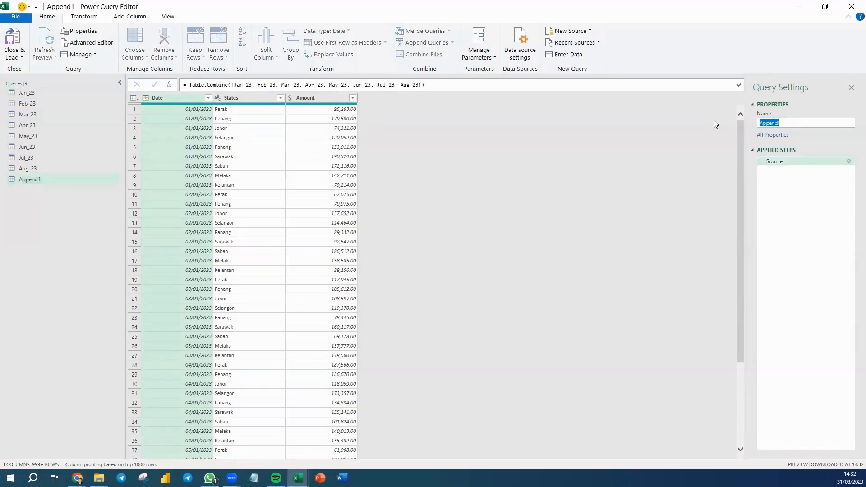
{"action": "type", "text": "Collected"}
{"action": "key", "text": "Return"}
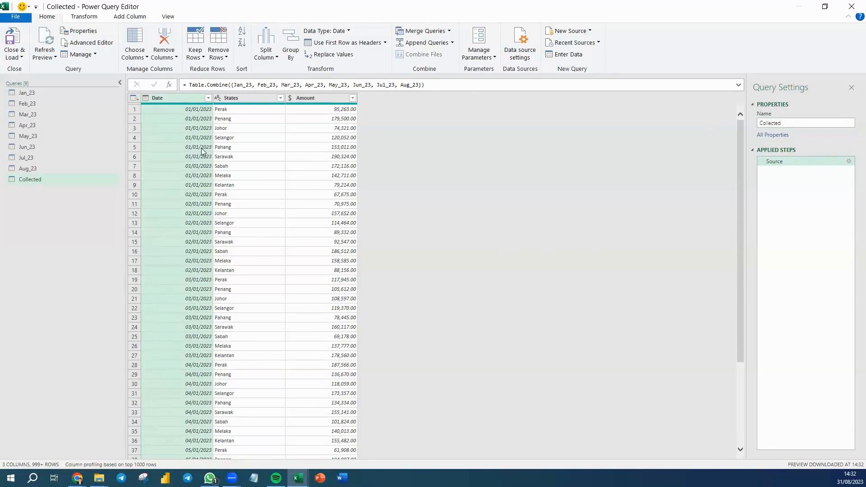
Step: Check the full list of dates in the Collected query's Date column filter without applying a filter
{"action": "left_click", "coordinate": [208, 98]}
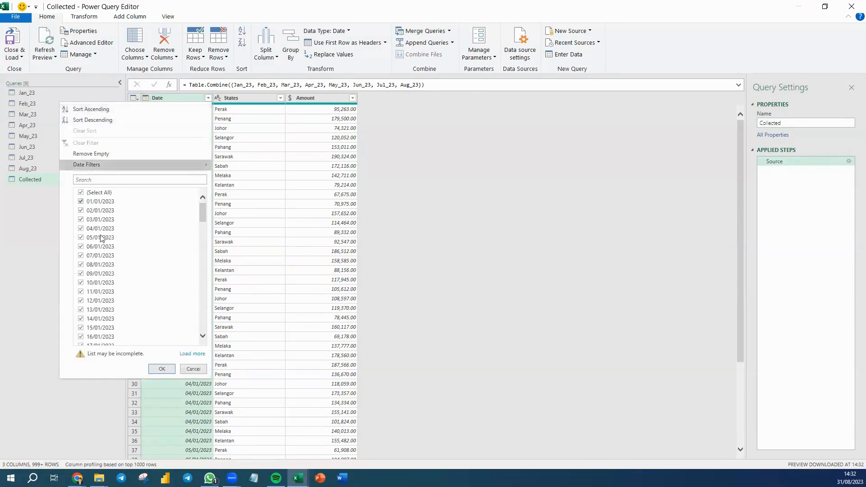
{"action": "left_click_drag", "start_coordinate": [205, 233], "coordinate": [202, 329]}
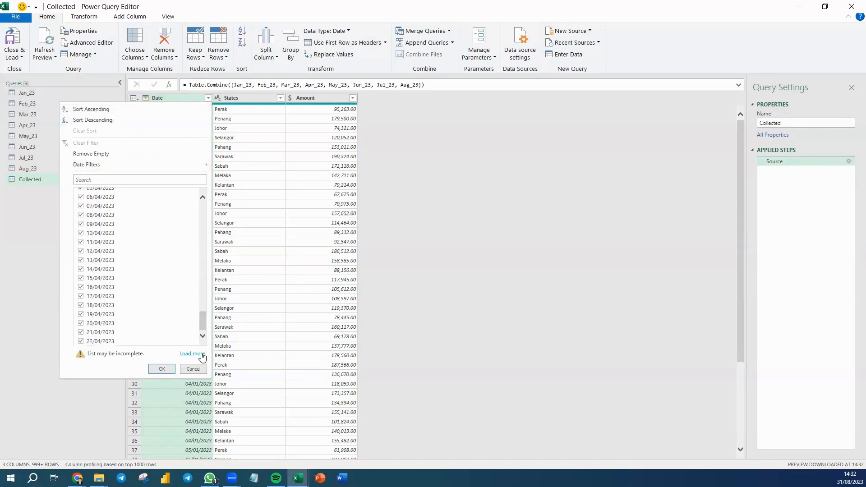
{"action": "left_click", "coordinate": [192, 353]}
{"action": "left_click_drag", "start_coordinate": [203, 210], "coordinate": [203, 346]}
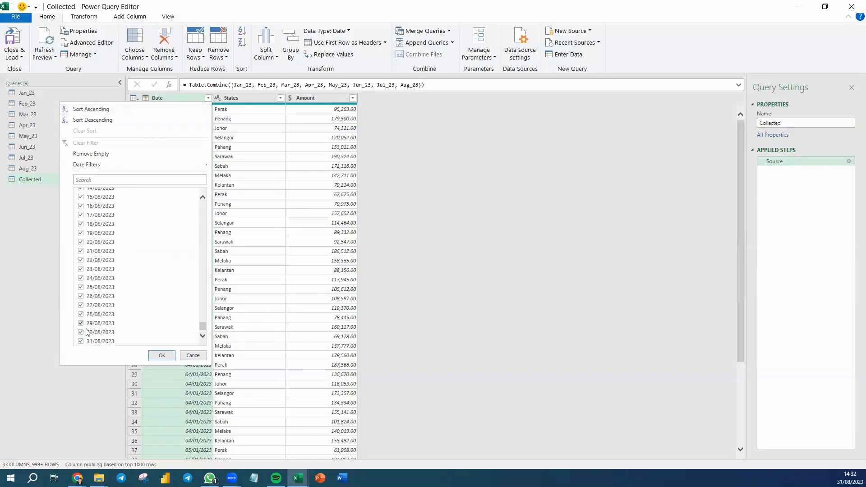
{"action": "left_click", "coordinate": [192, 356]}
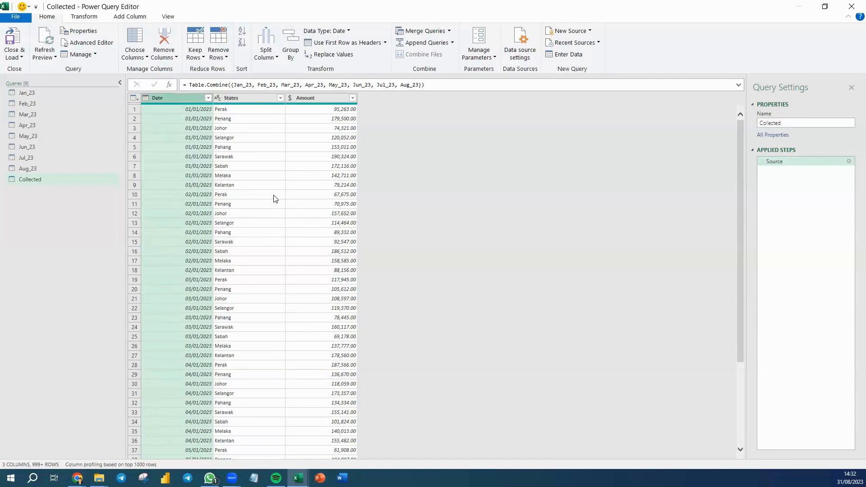
Step: Close the query editor and load the Collected query as a table on a new worksheet
{"action": "left_click", "coordinate": [18, 58]}
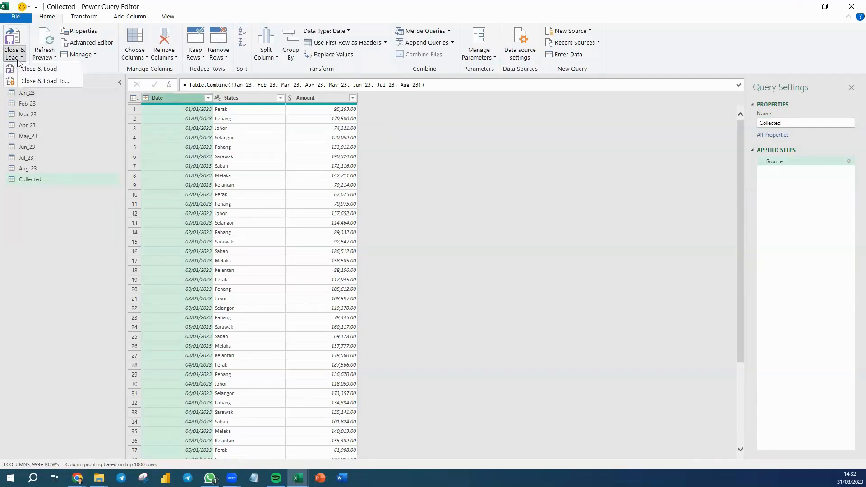
{"action": "left_click", "coordinate": [50, 86]}
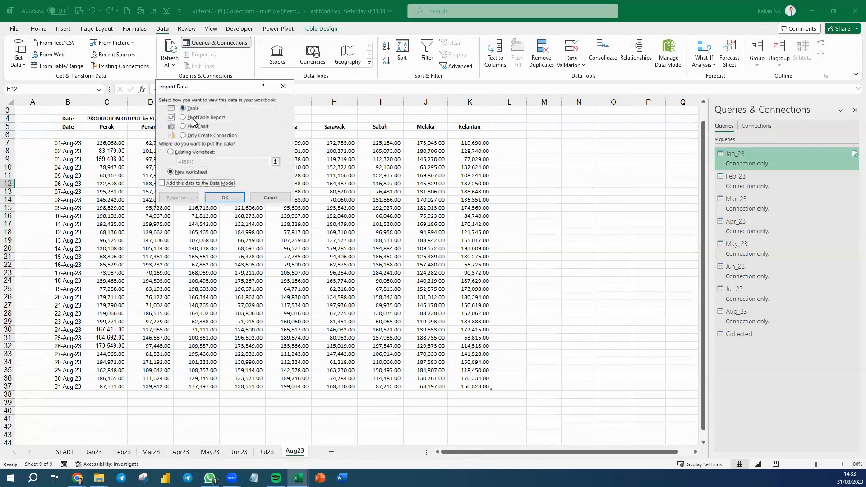
{"action": "left_click", "coordinate": [234, 195]}
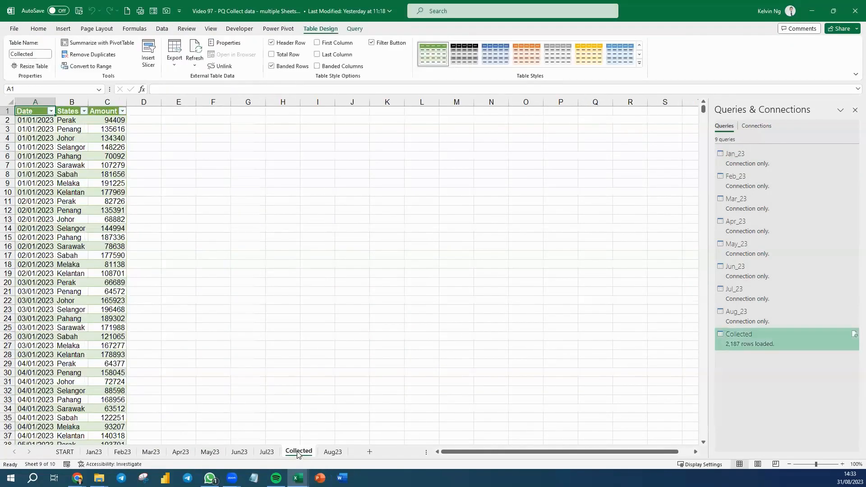
Step: Move the Collected sheet between START and Jan23 and widen its Date, States and Amount columns
{"action": "left_click_drag", "start_coordinate": [177, 442], "coordinate": [121, 452]}
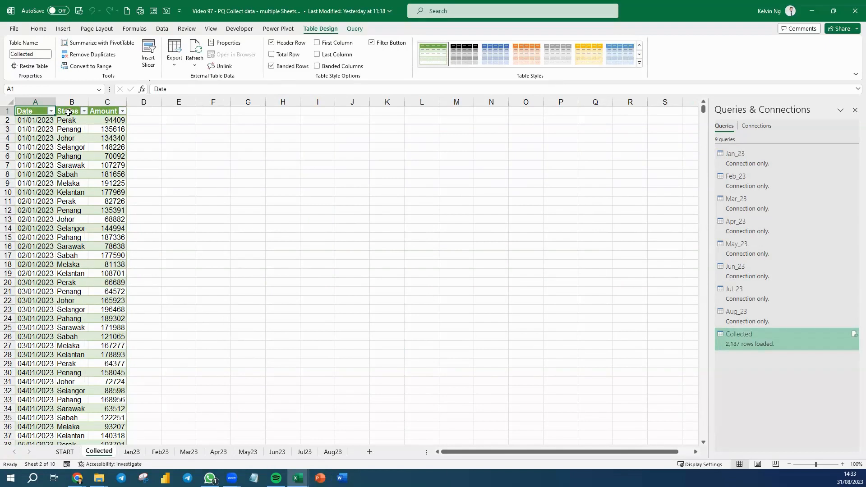
{"action": "left_click_drag", "start_coordinate": [57, 99], "coordinate": [123, 167]}
{"action": "left_click", "coordinate": [129, 165]}
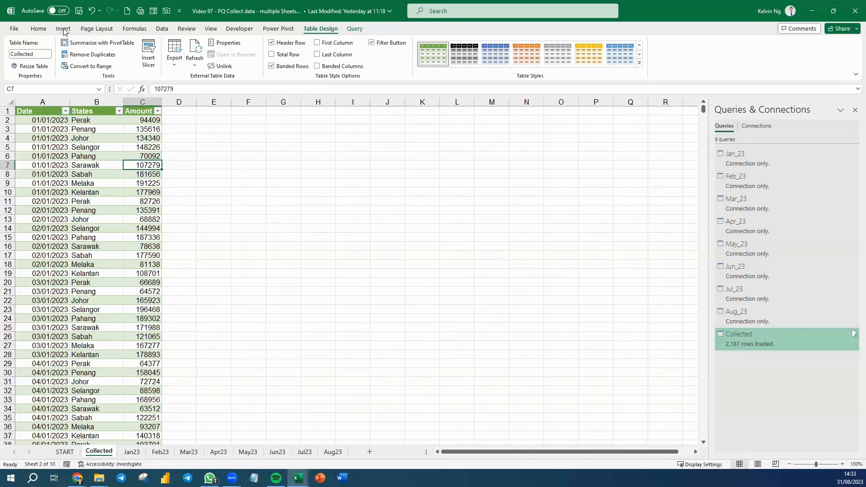
Step: Insert a PivotTable from the Collected table on the existing worksheet at cell F3
{"action": "left_click", "coordinate": [62, 29]}
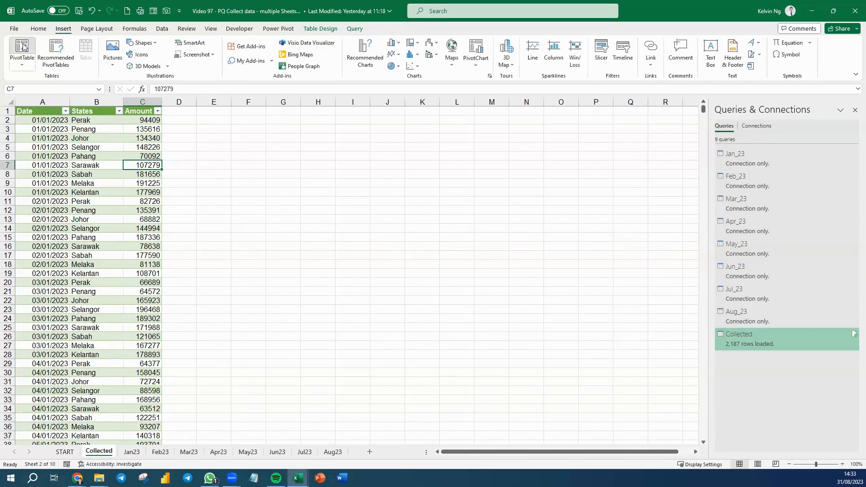
{"action": "left_click", "coordinate": [24, 47]}
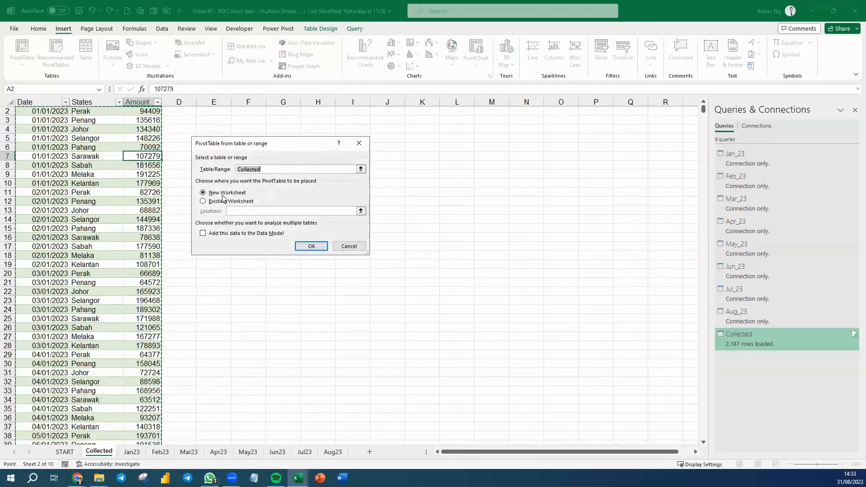
{"action": "left_click", "coordinate": [223, 202]}
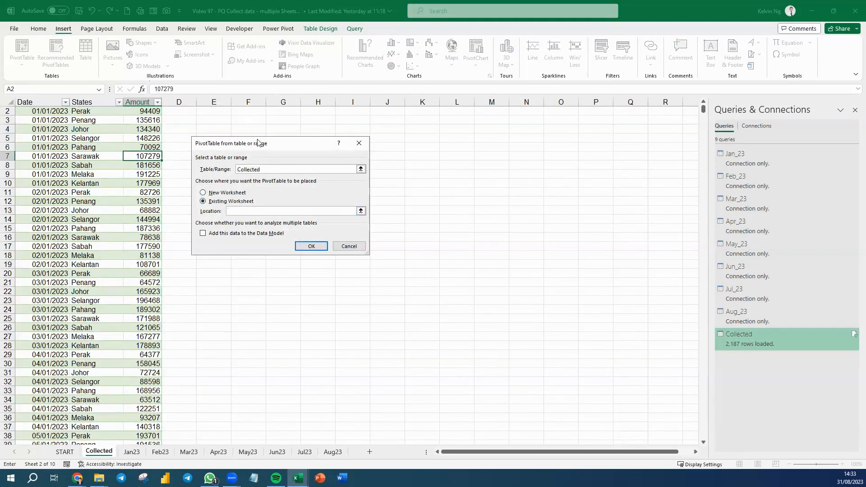
{"action": "left_click", "coordinate": [248, 123]}
{"action": "left_click", "coordinate": [311, 245]}
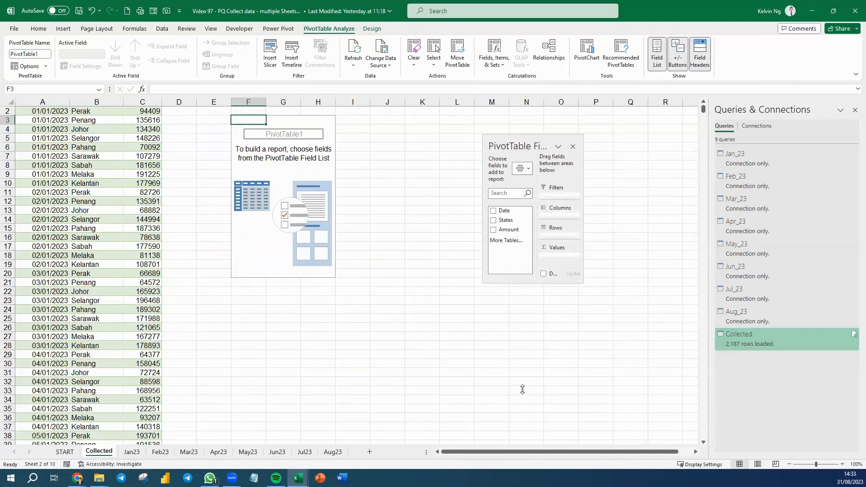
Step: Enlarge the PivotTable field list and add the Date field to the Rows area
{"action": "left_click_drag", "start_coordinate": [524, 369], "coordinate": [524, 403]}
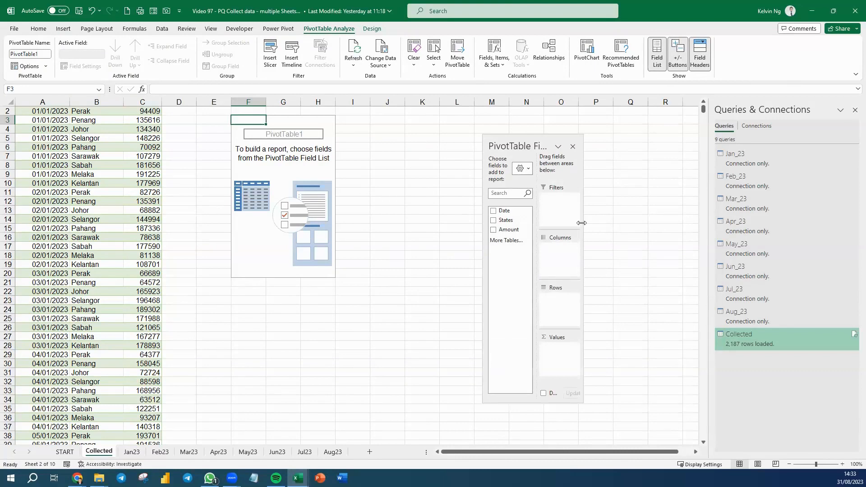
{"action": "left_click_drag", "start_coordinate": [589, 224], "coordinate": [655, 229]}
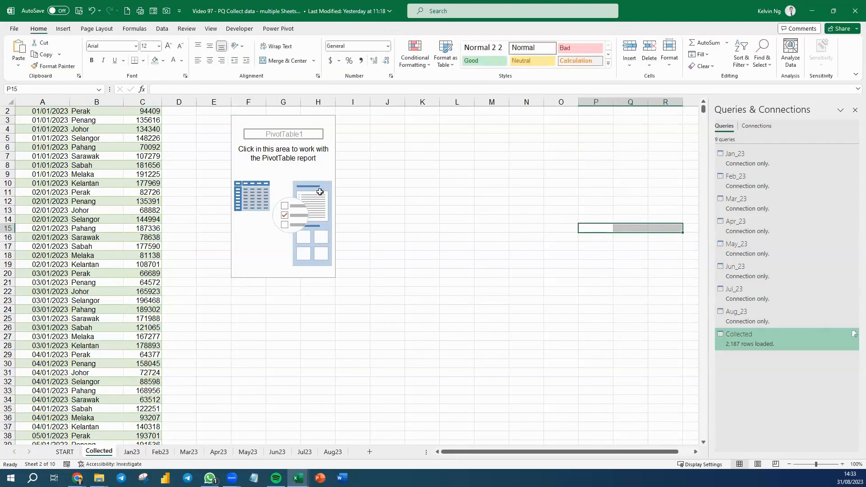
{"action": "left_click", "coordinate": [325, 173]}
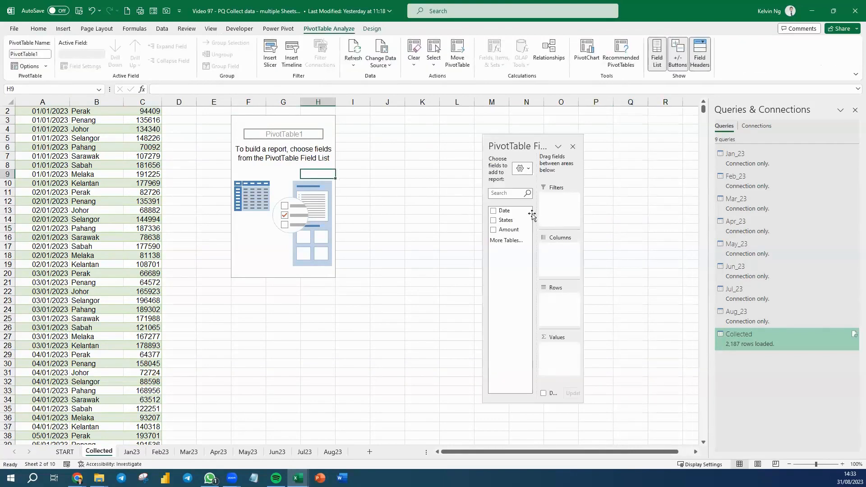
{"action": "left_click_drag", "start_coordinate": [503, 210], "coordinate": [558, 307]}
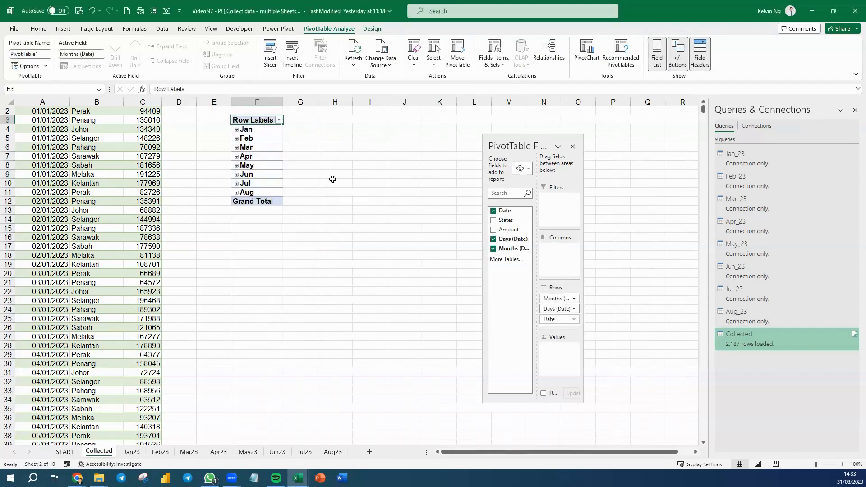
Step: Group the PivotTable's row dates by months only and add Amount to the Values area as a sum
{"action": "right_click", "coordinate": [249, 141]}
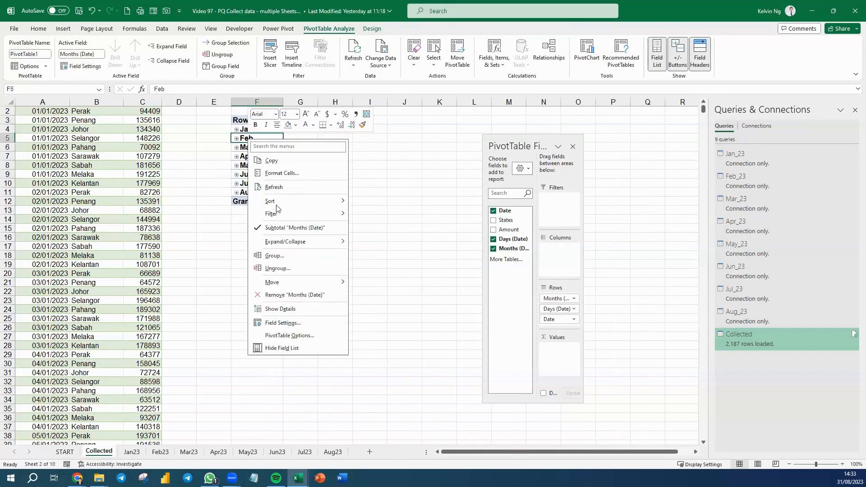
{"action": "left_click", "coordinate": [294, 260]}
{"action": "left_click", "coordinate": [198, 210]}
{"action": "left_click", "coordinate": [226, 260]}
{"action": "left_click_drag", "start_coordinate": [511, 229], "coordinate": [543, 338]}
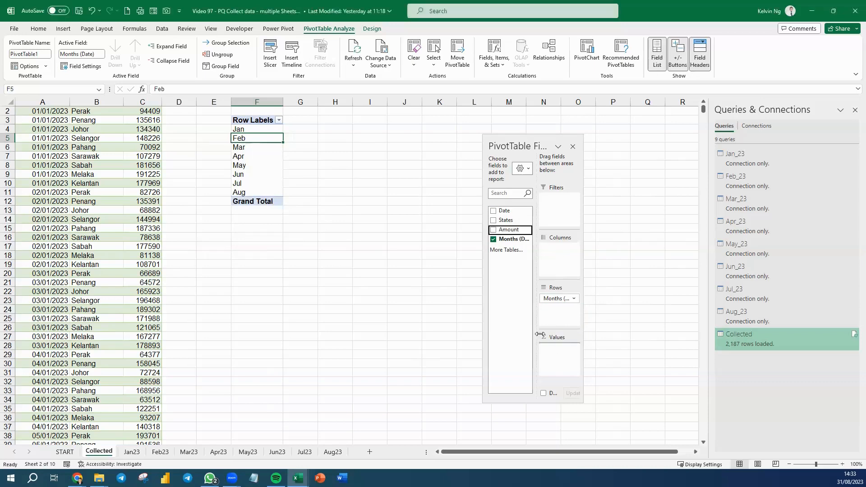
Step: Apply comma style with two decimals to the Sum of Amount values and widen the two PivotTable columns
{"action": "left_click_drag", "start_coordinate": [310, 129], "coordinate": [305, 201]}
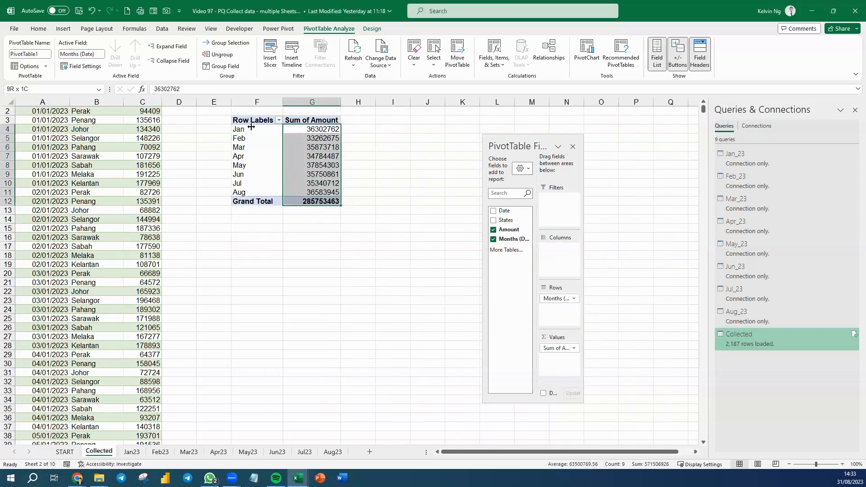
{"action": "left_click", "coordinate": [38, 28]}
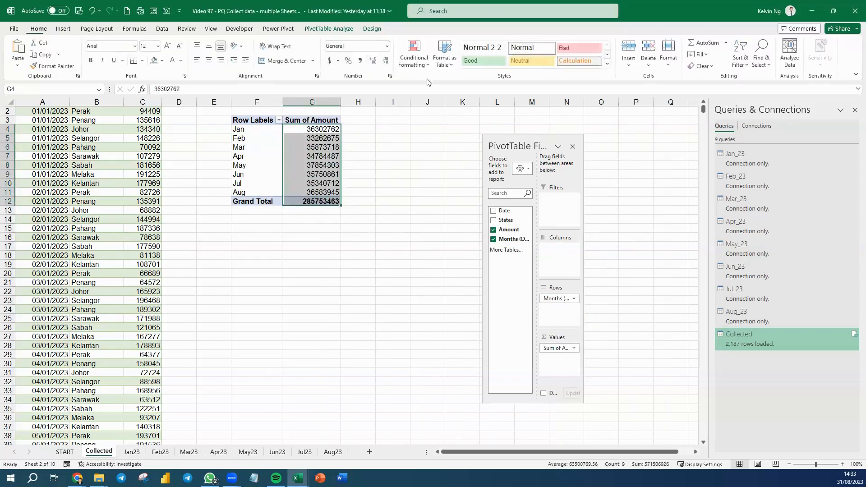
{"action": "left_click", "coordinate": [361, 60]}
{"action": "left_click_drag", "start_coordinate": [342, 104], "coordinate": [362, 104]}
{"action": "left_click_drag", "start_coordinate": [283, 103], "coordinate": [301, 103]}
{"action": "left_click", "coordinate": [334, 156]}
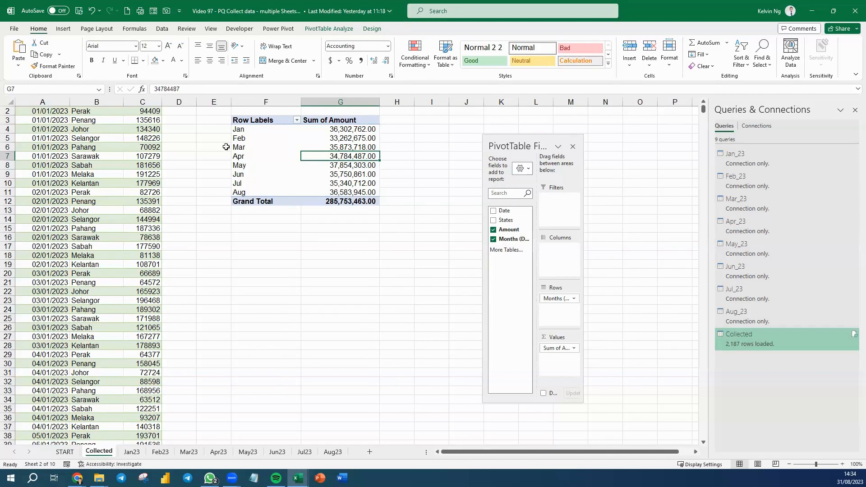
Step: Review the monthly amounts in the PivotTable and return to the START worksheet
{"action": "left_click", "coordinate": [330, 165]}
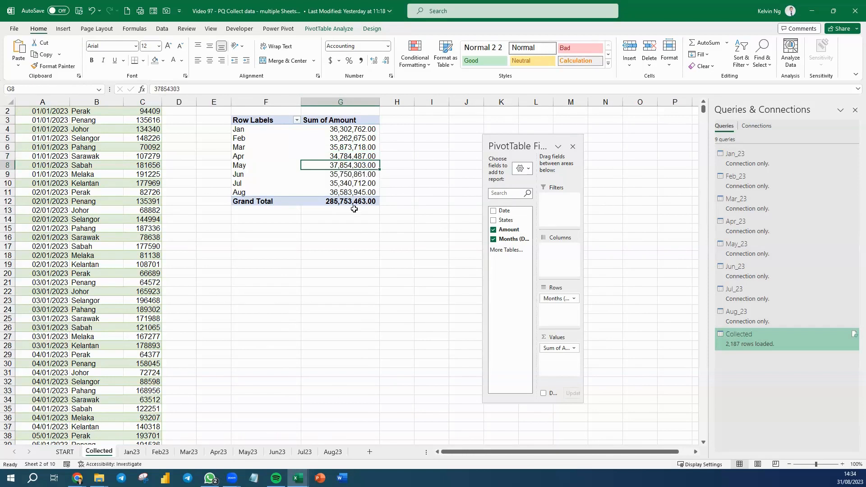
{"action": "left_click", "coordinate": [351, 154]}
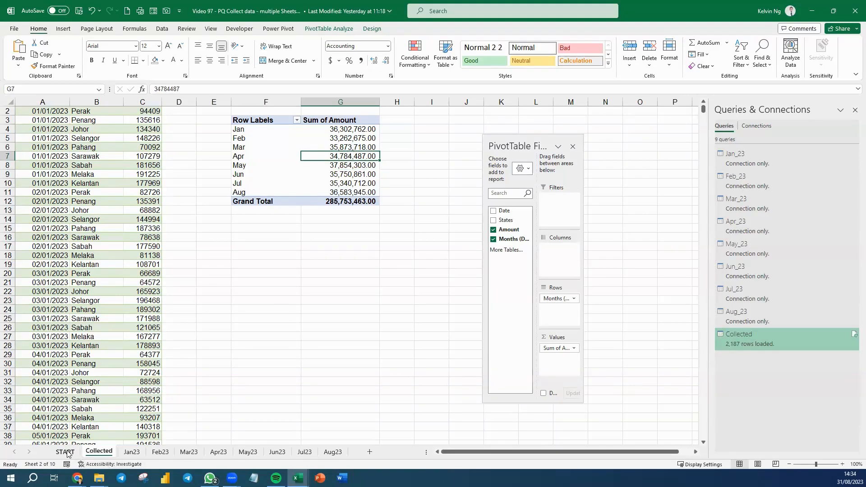
{"action": "key", "text": "ctrl+Page_Up"}
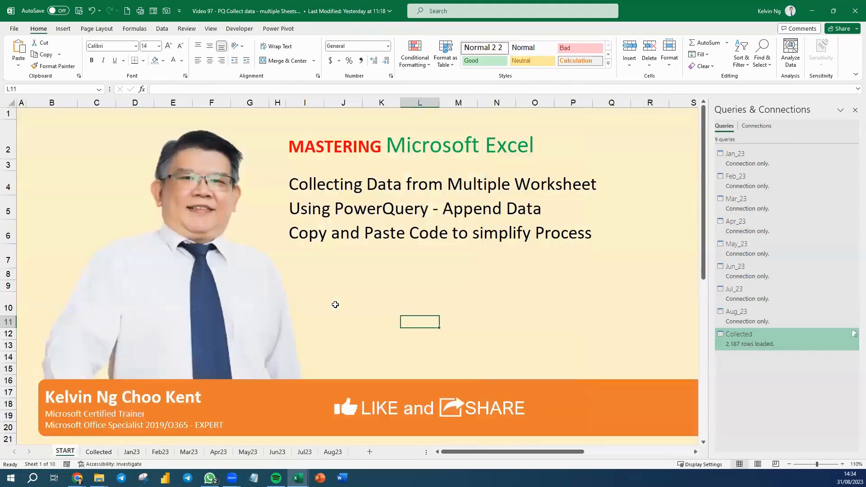